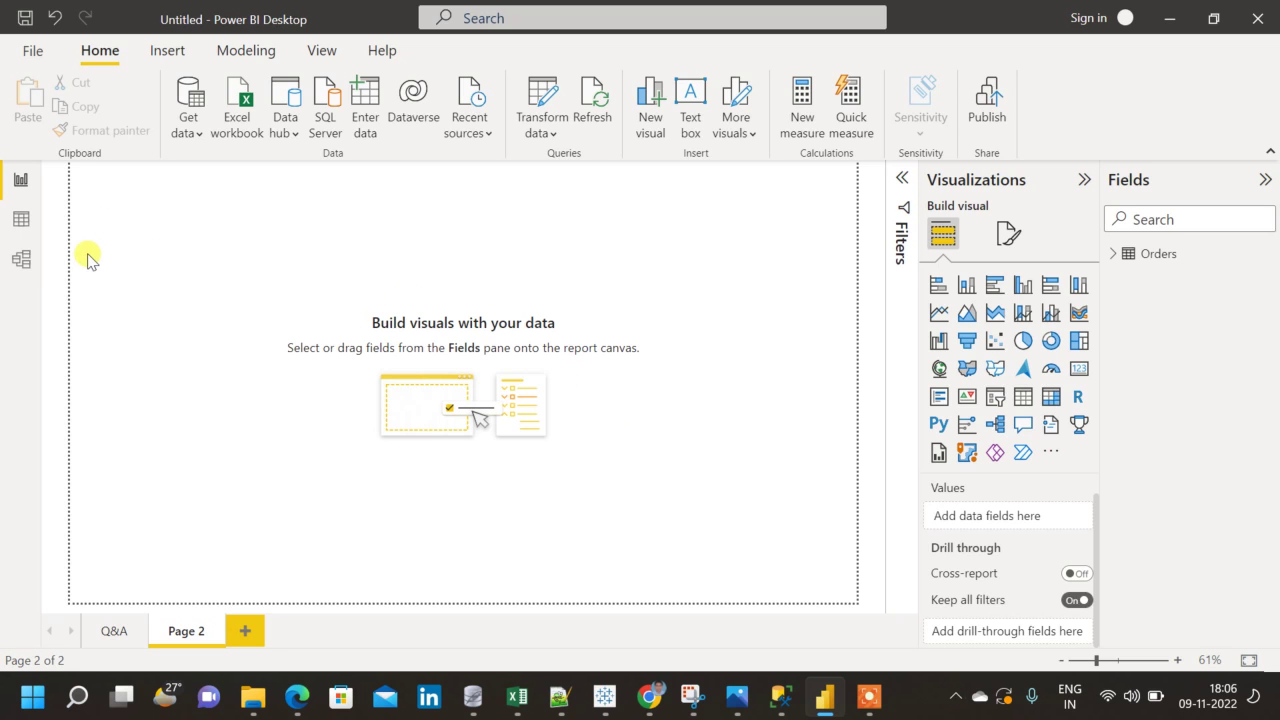
Step: Switch to Data view and scroll across the Orders table's 9,994 rows, from Row ID to Profit
left_click(20, 222)
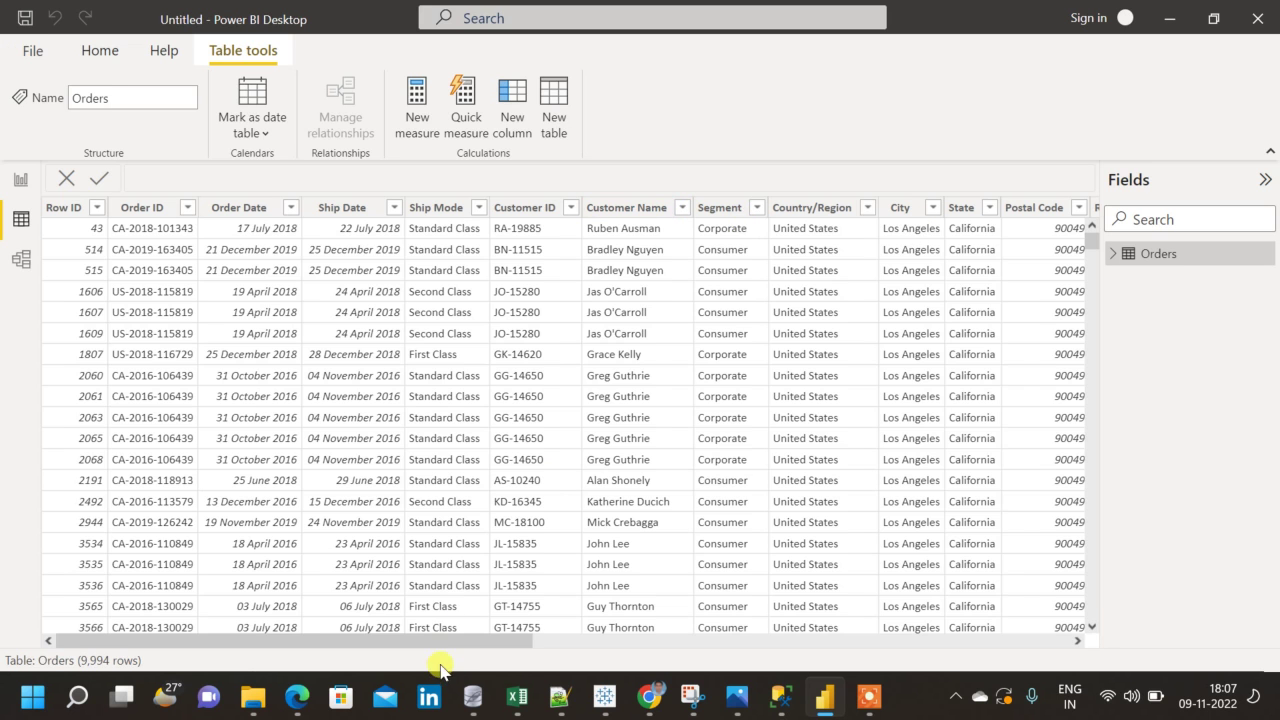
left_click_drag(436, 650, 1057, 629)
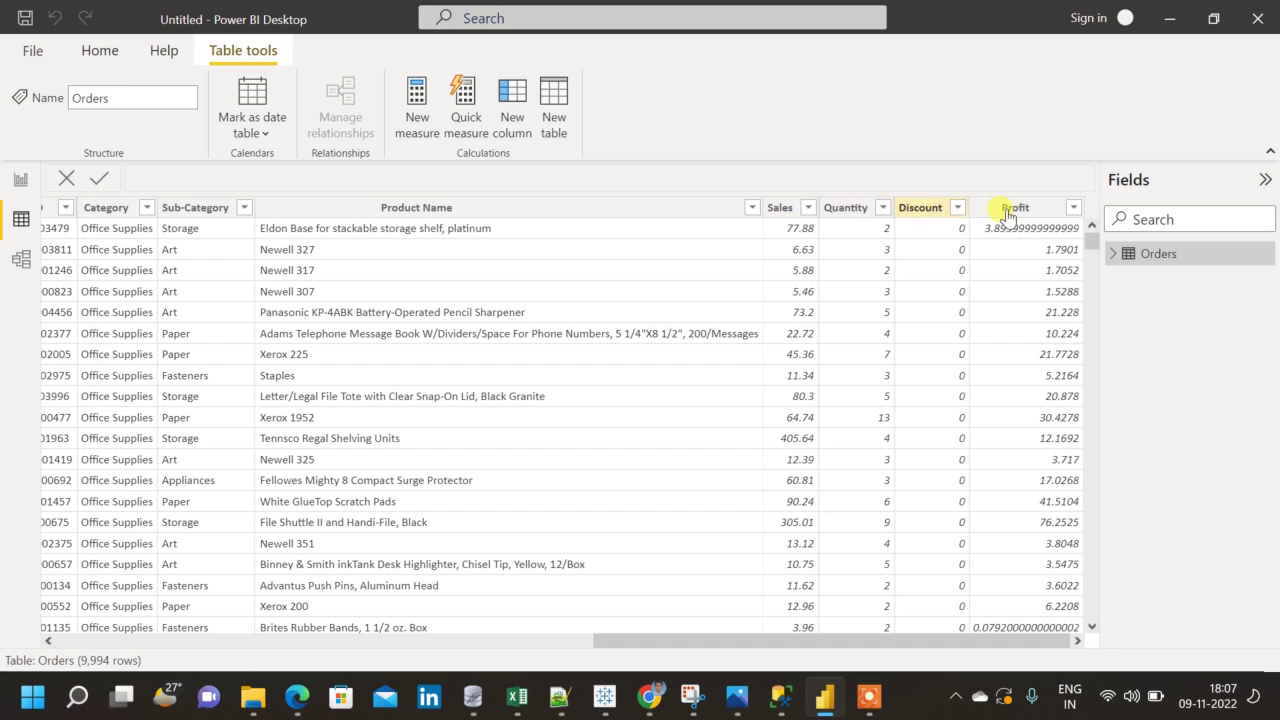
left_click_drag(651, 649, 40, 625)
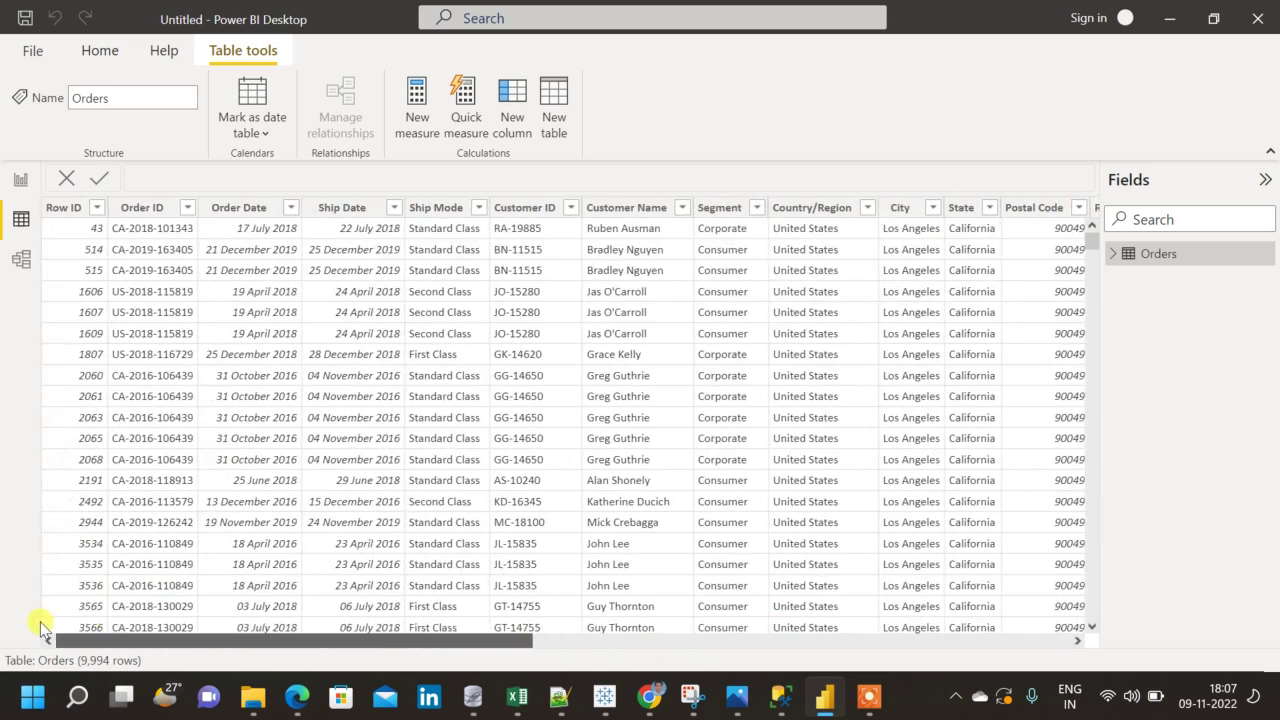
Step: Back in Report view, add a decomposition tree visual to Page 2 and enlarge it across the canvas
left_click(28, 184)
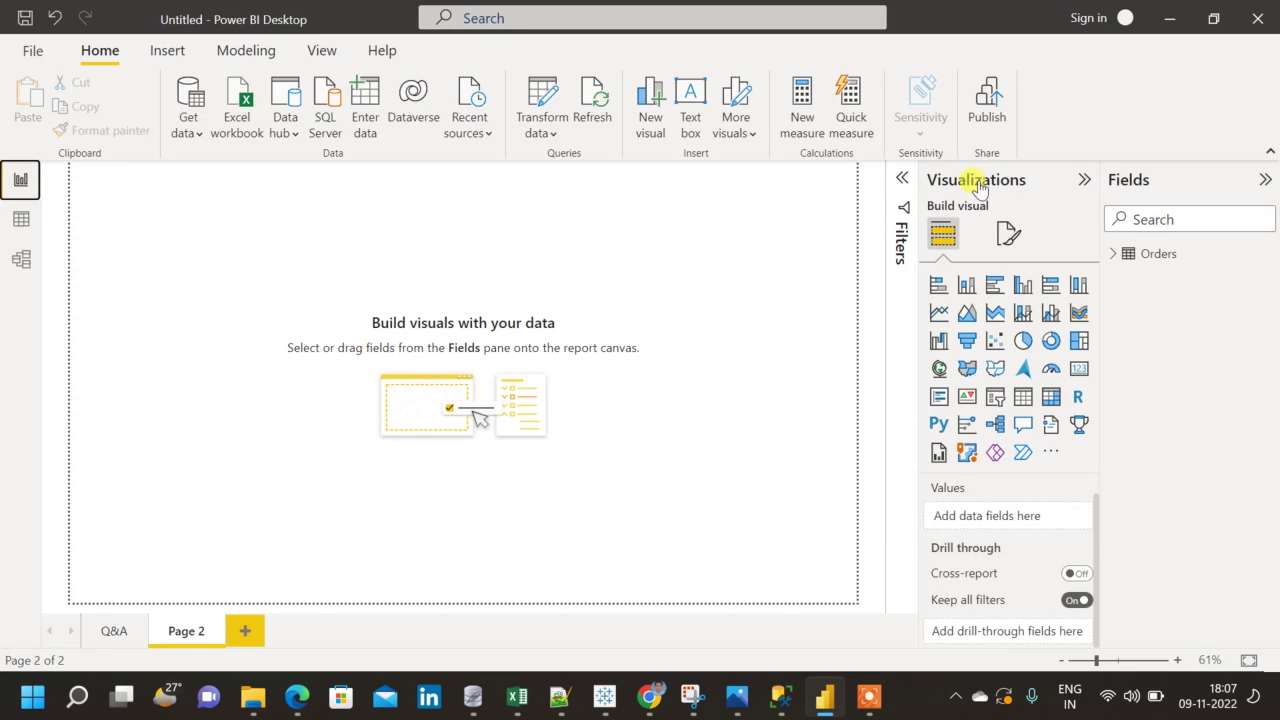
left_click(995, 428)
left_click_drag(243, 325, 733, 518)
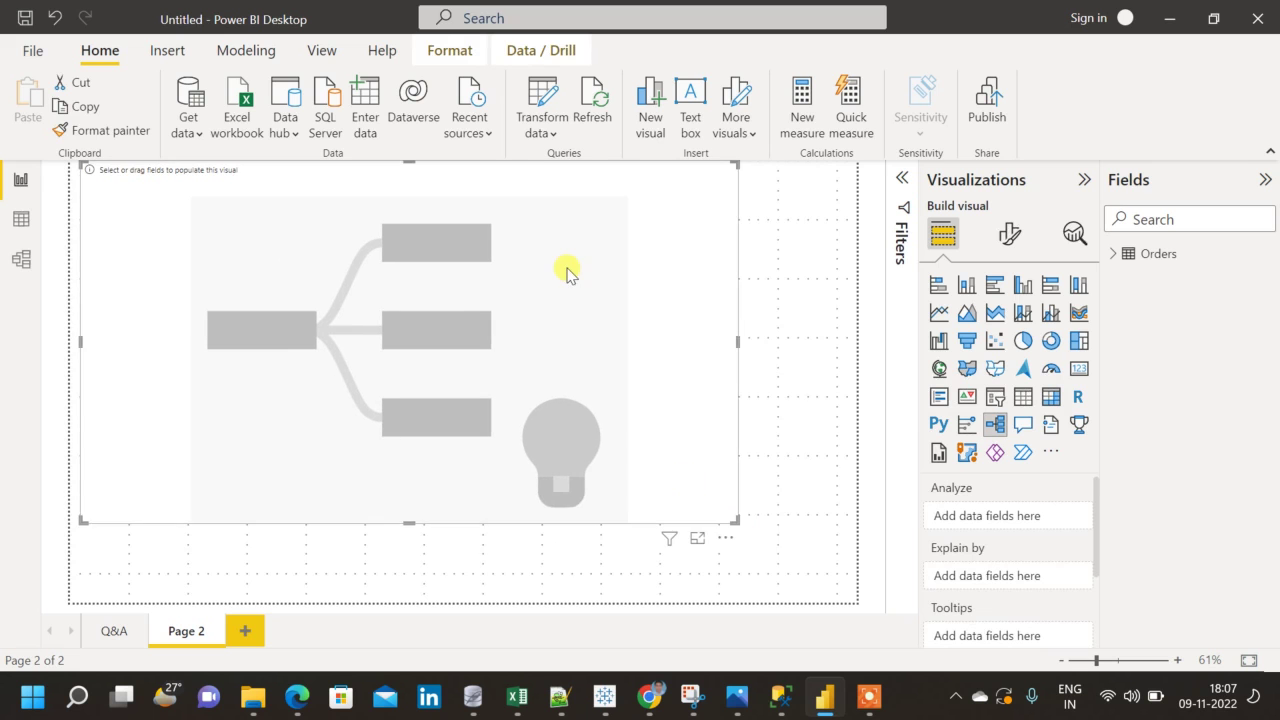
left_click_drag(566, 270, 594, 297)
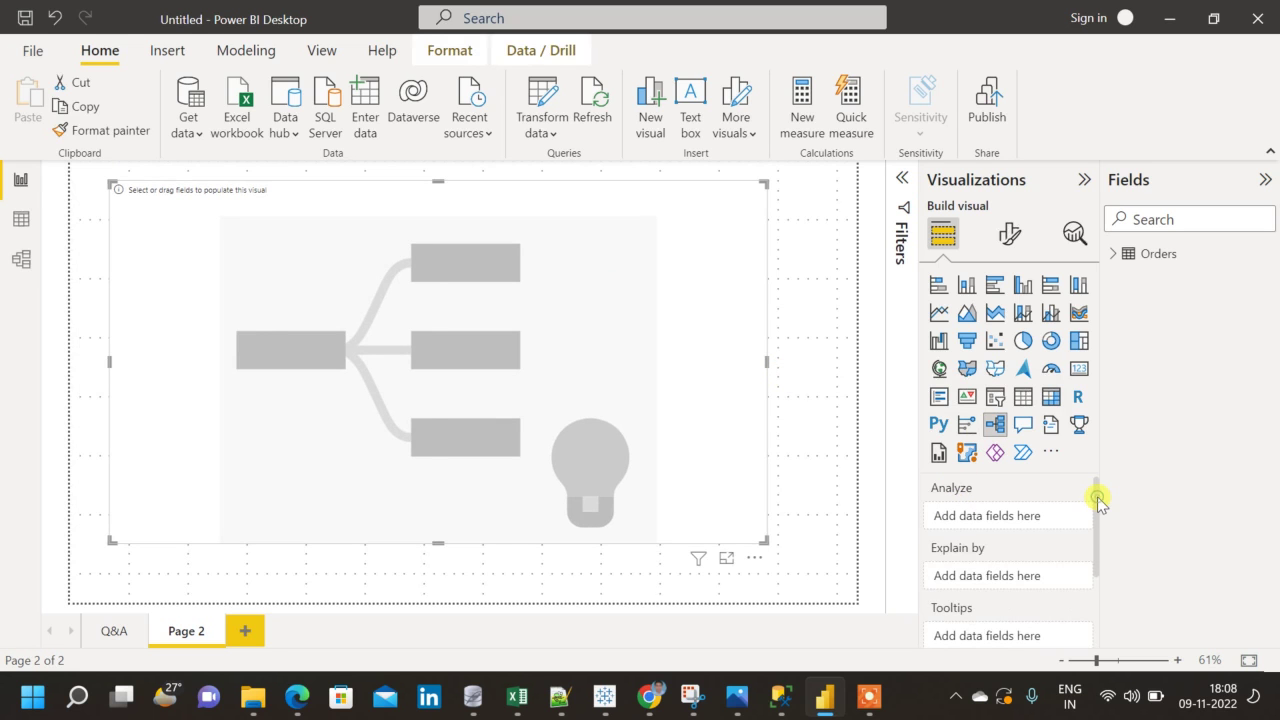
scroll(1097, 500, "down", 1)
scroll(1097, 500, "up", 1)
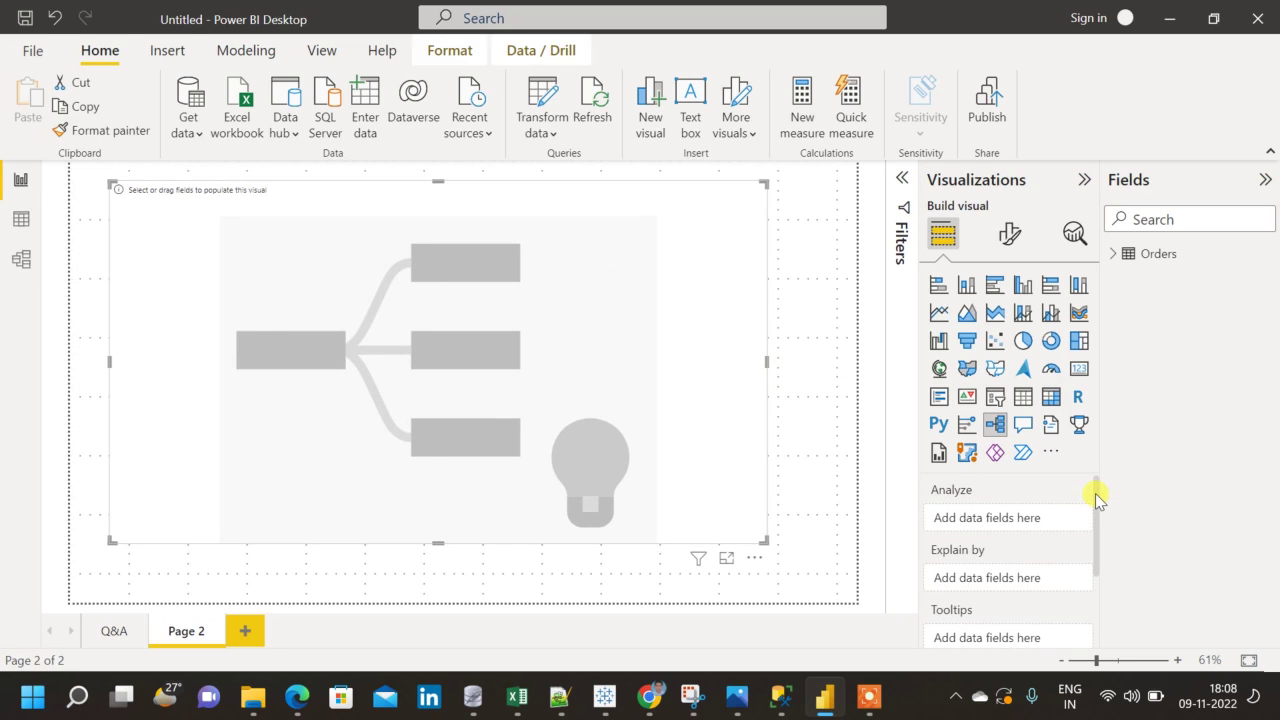
Step: Expand the Orders table in the Fields pane and scroll its fields from Category to Sales
mouse_move(943, 497)
left_click(1113, 257)
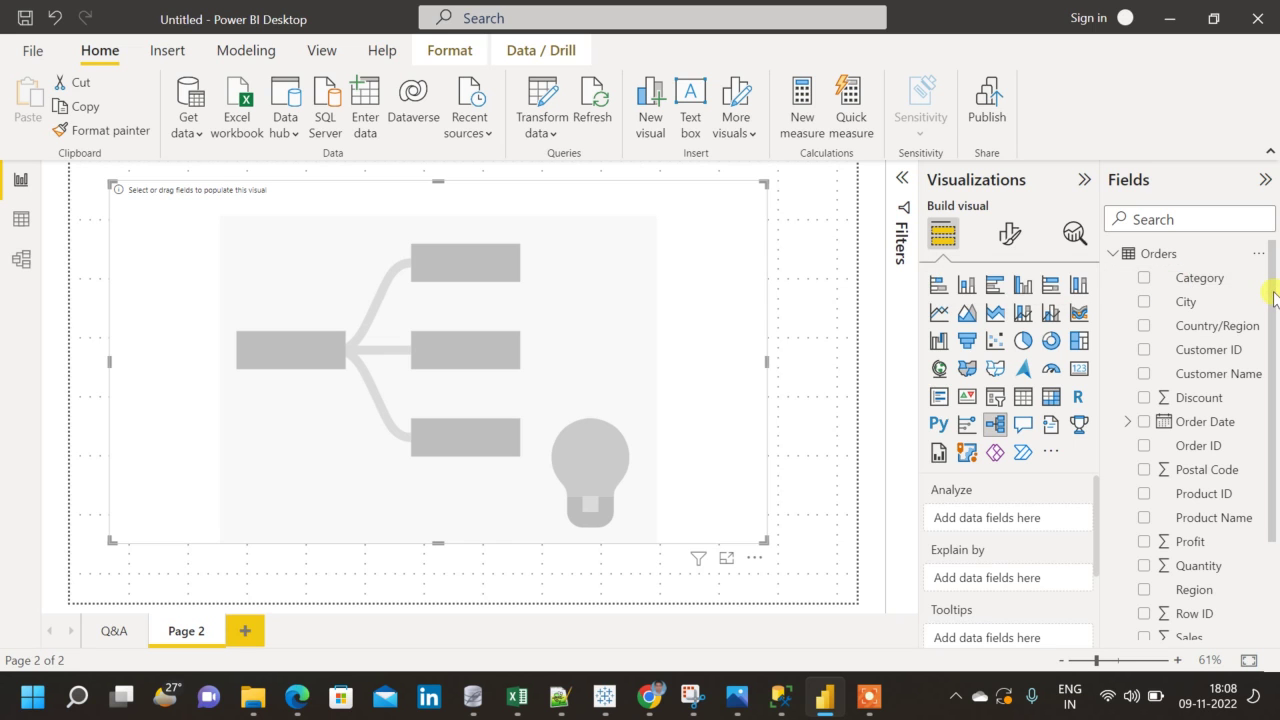
scroll(1275, 297, "down", 5)
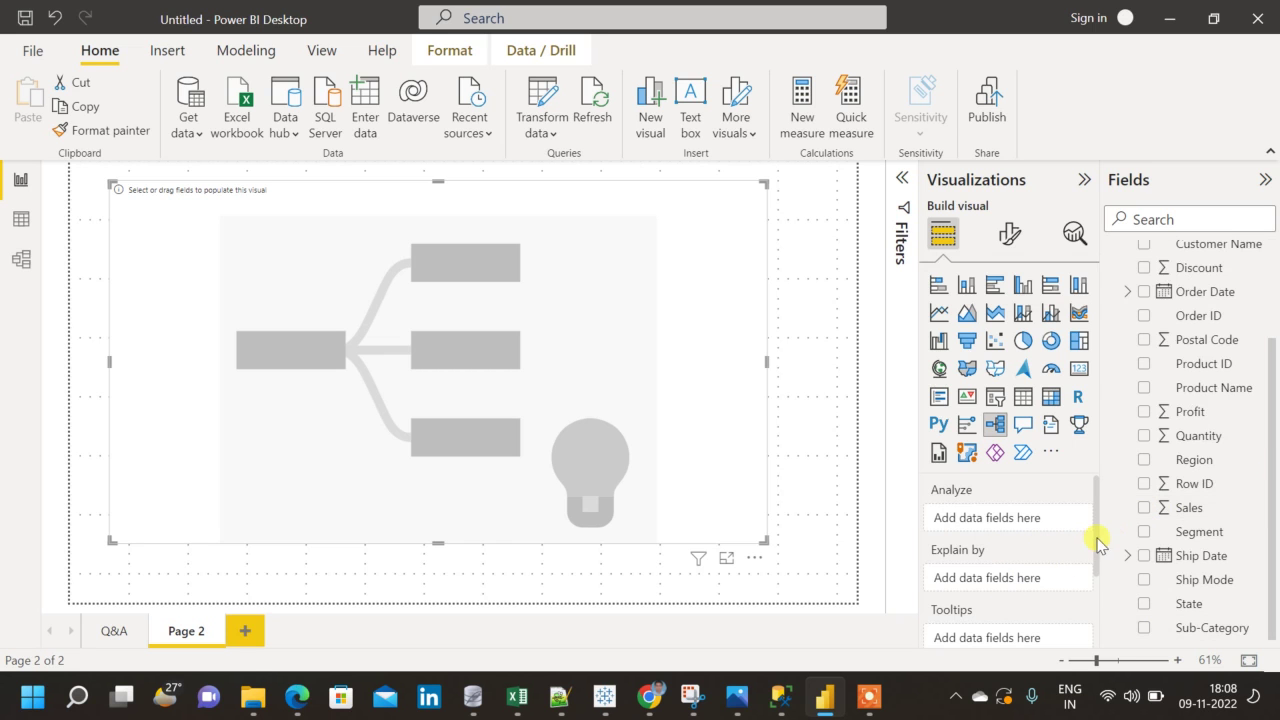
left_click_drag(1274, 444, 1271, 205)
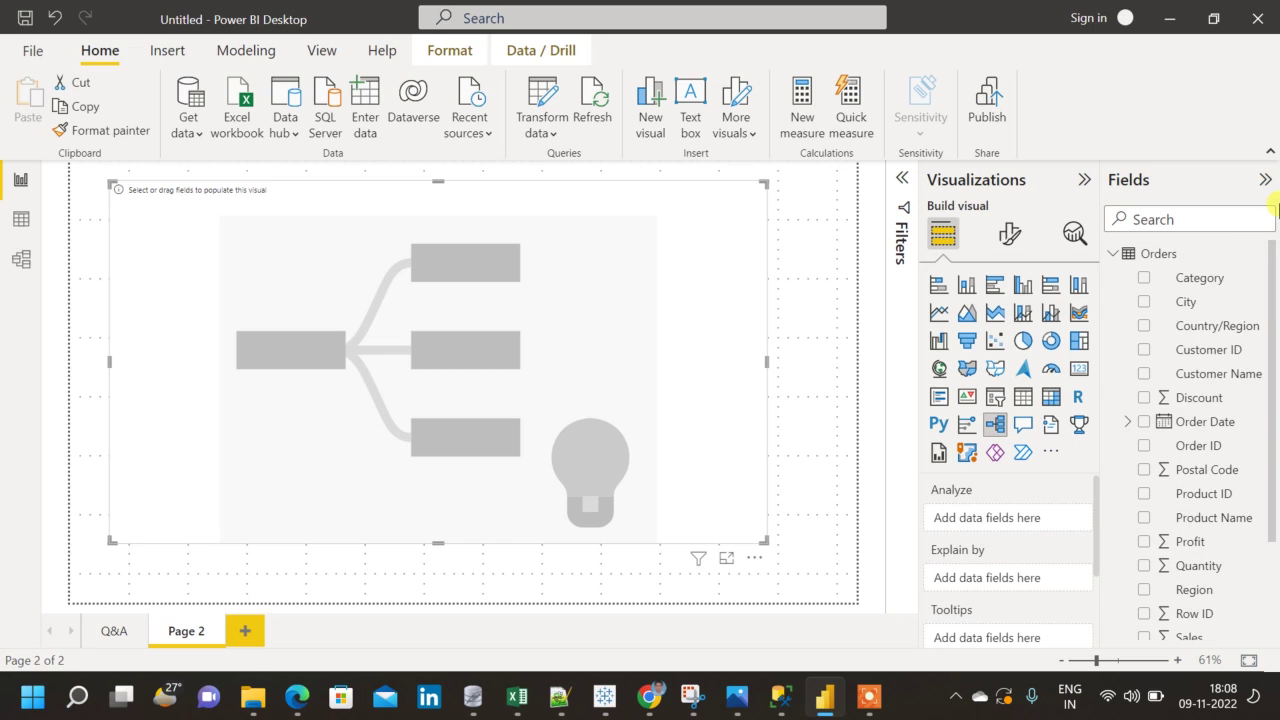
Step: Search the fields for 'SEG', add Segment to the Explain by well, then clear the search
left_click(1162, 222)
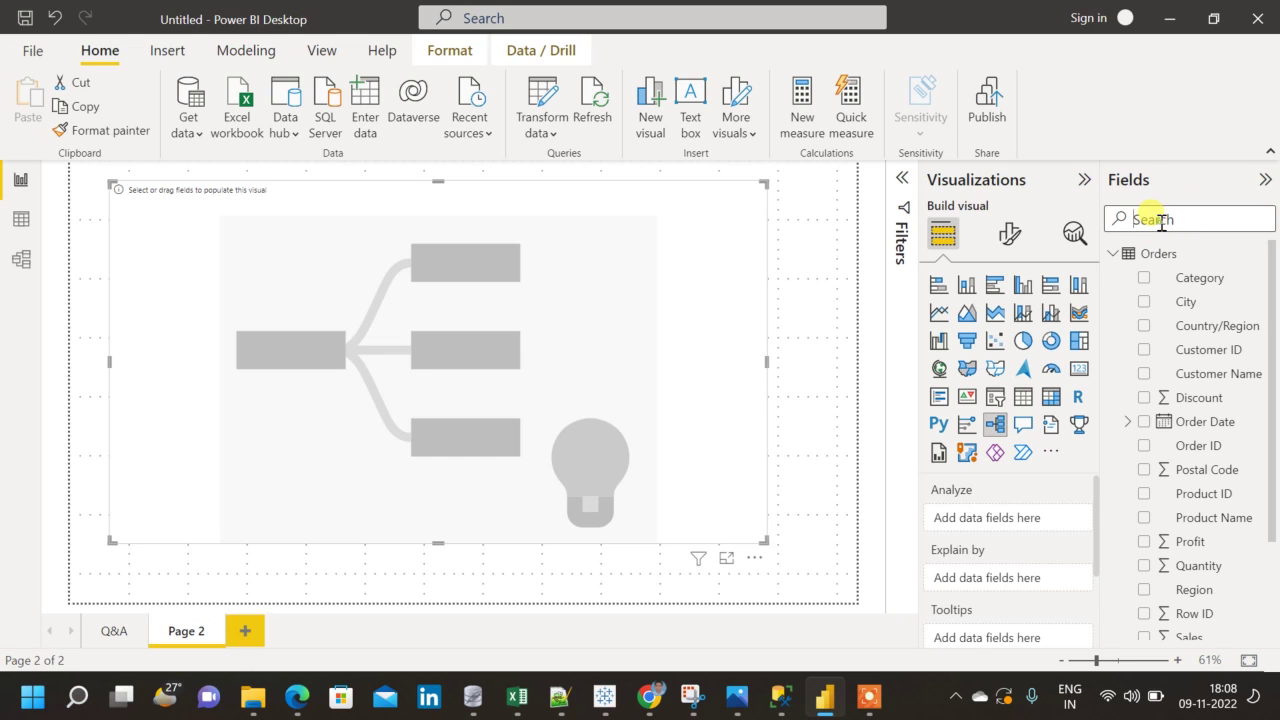
type("SEG")
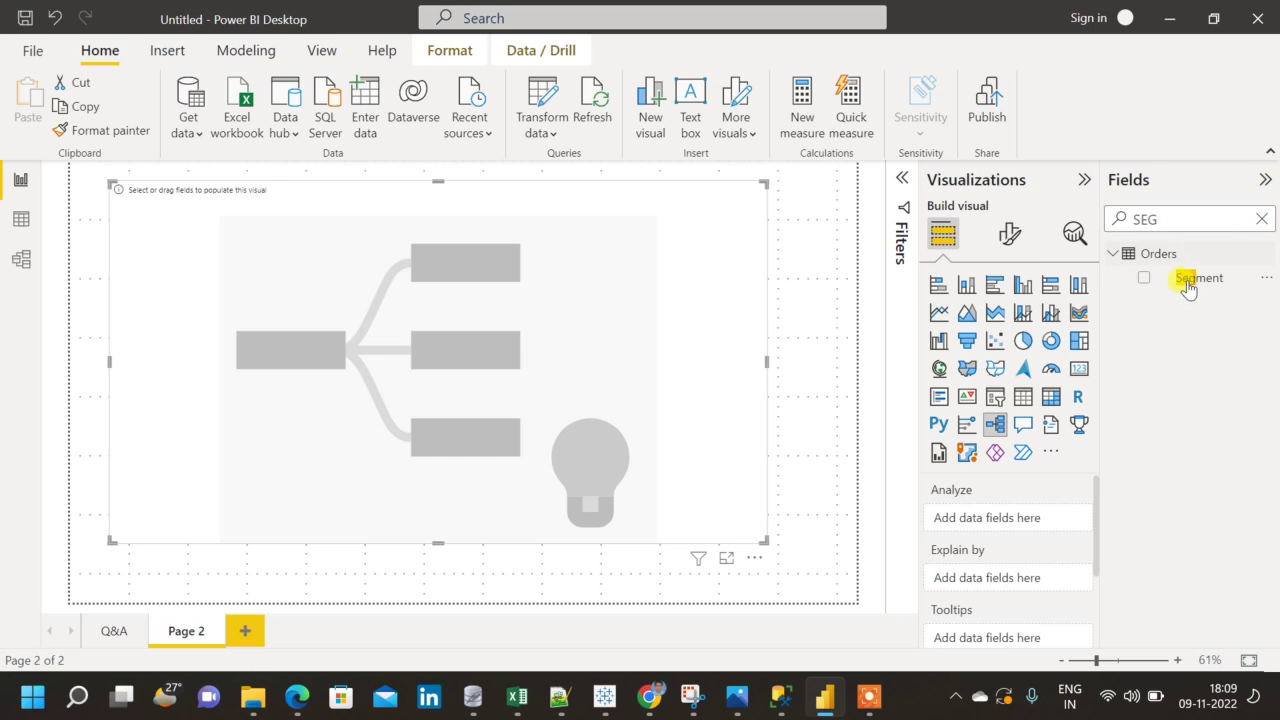
left_click_drag(1194, 282, 1006, 574)
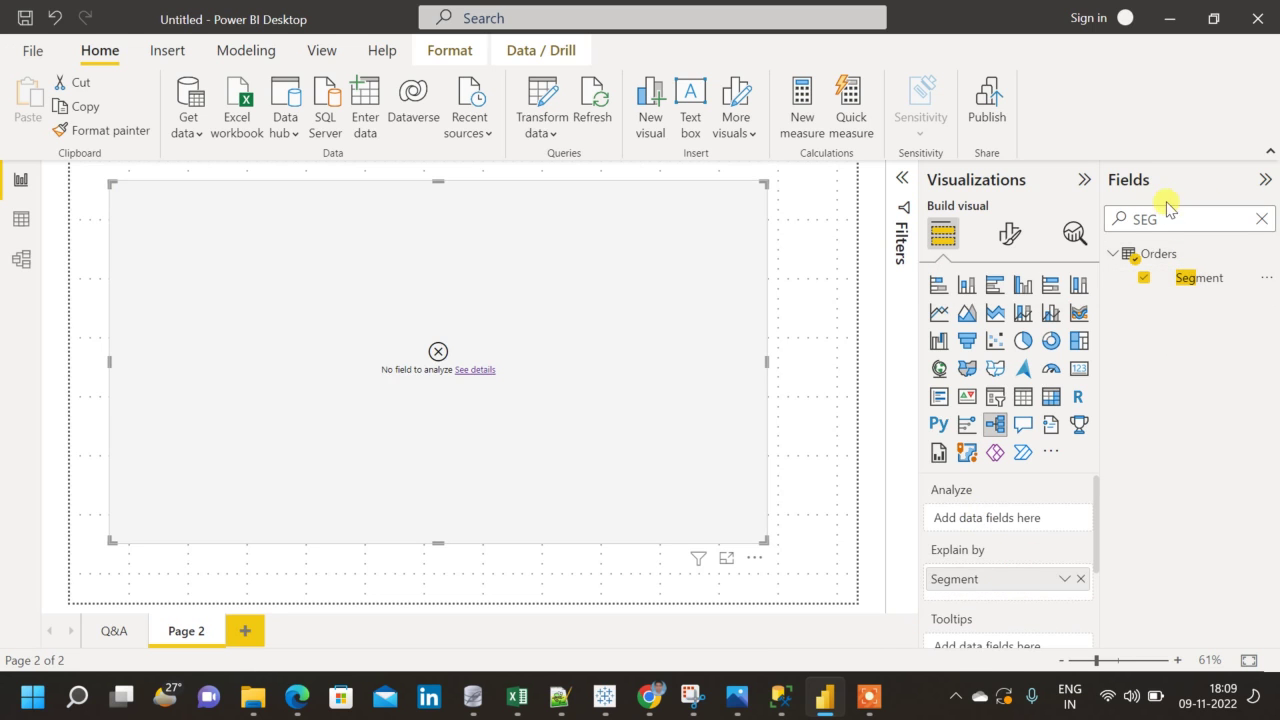
left_click(1262, 218)
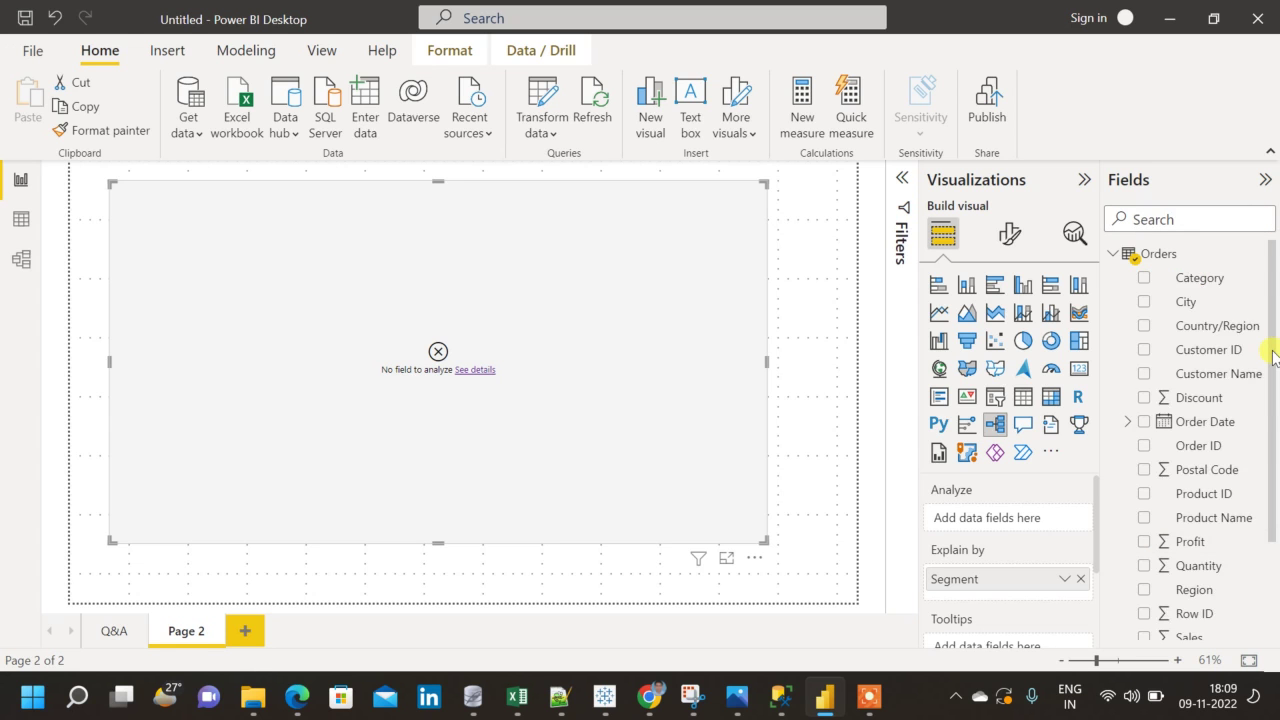
left_click_drag(1272, 352, 1273, 424)
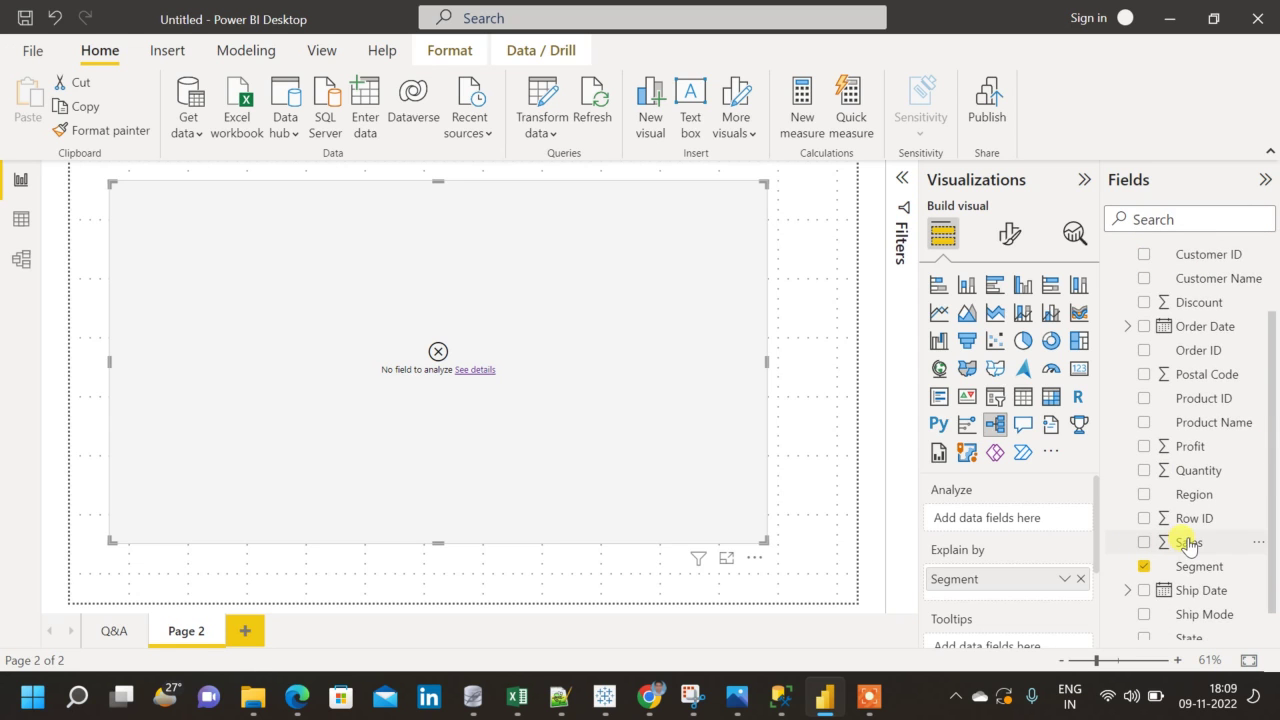
Step: Put Sales in the Analyze well so the tree's root shows 22,97,200.86
left_click_drag(1160, 543, 1023, 521)
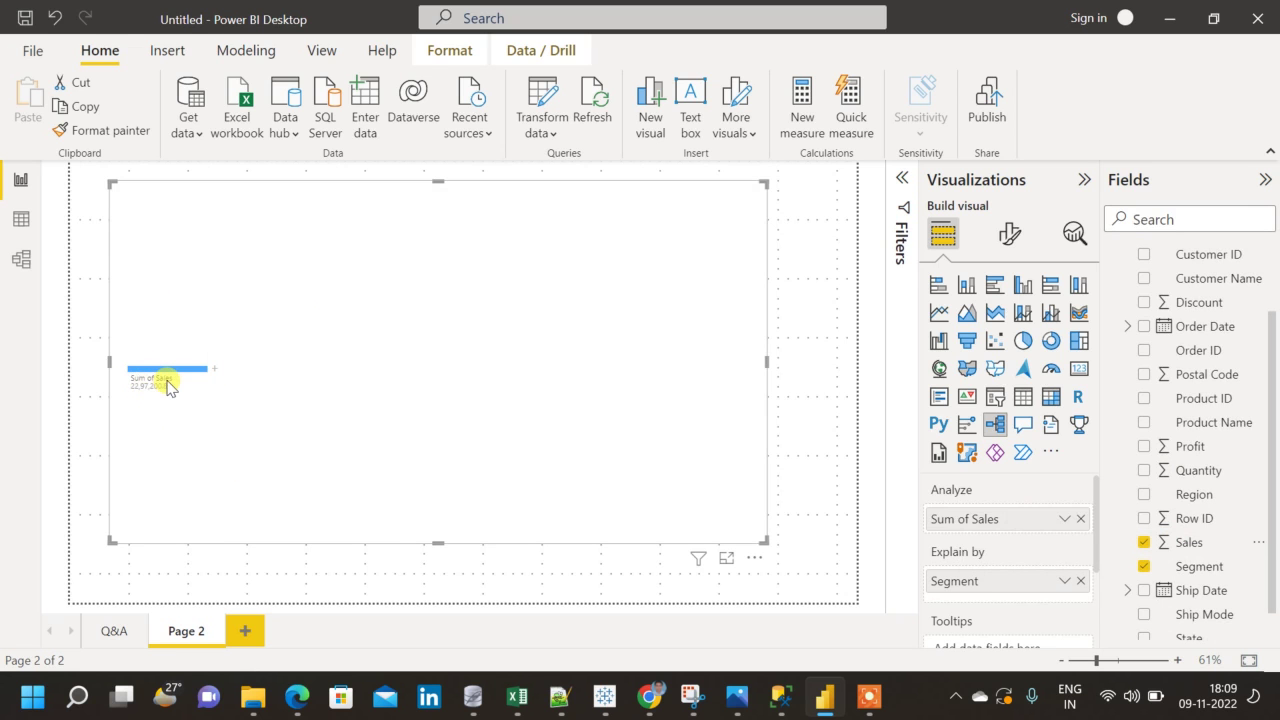
mouse_move(168, 388)
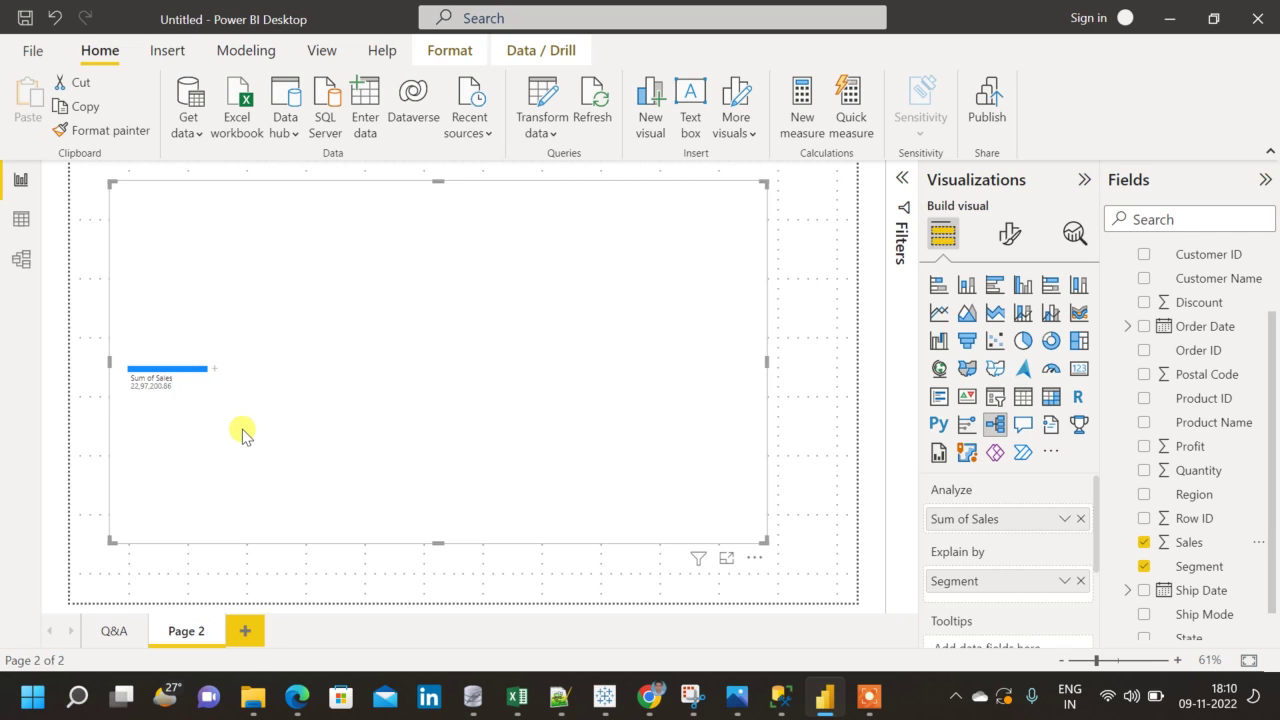
left_click(214, 370)
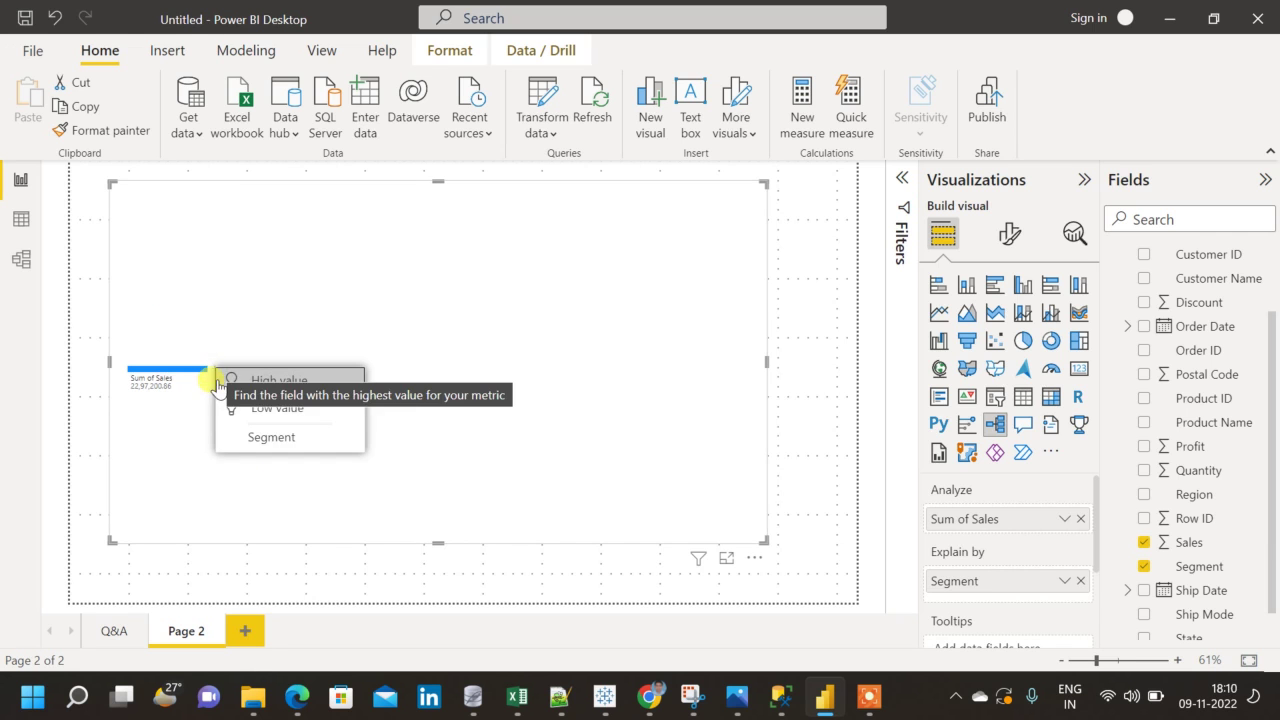
left_click(265, 443)
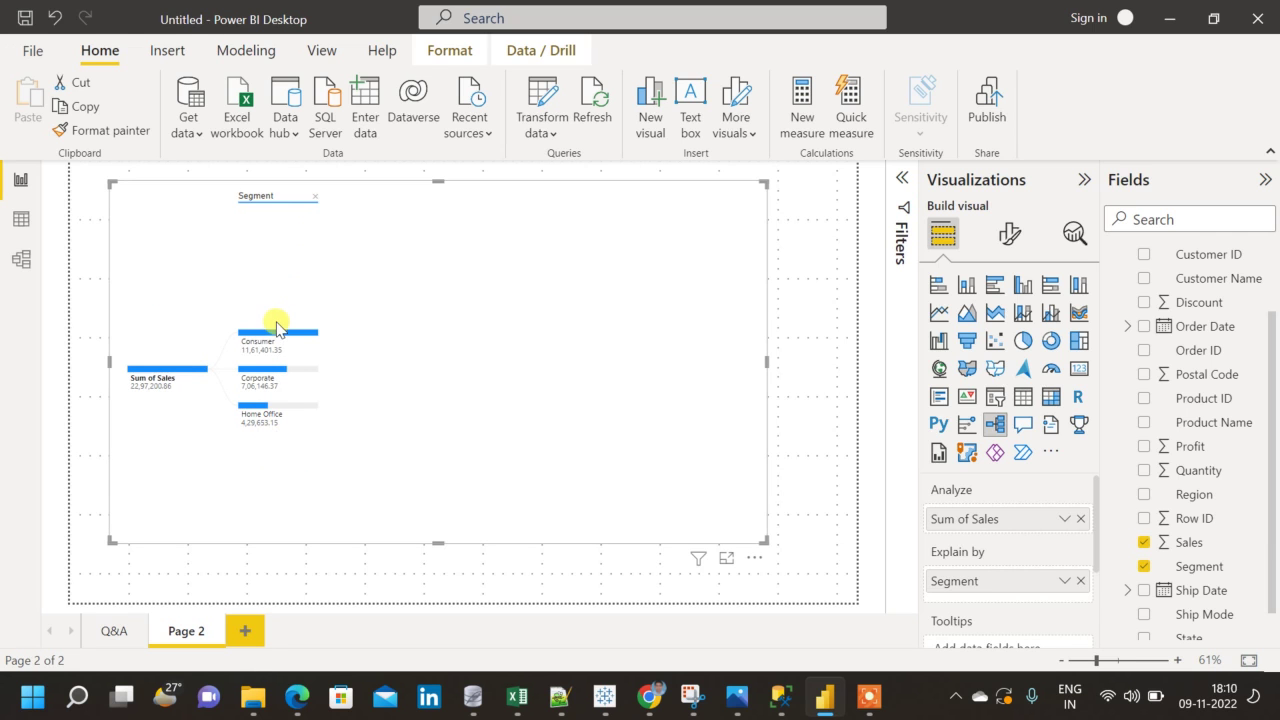
mouse_move(270, 337)
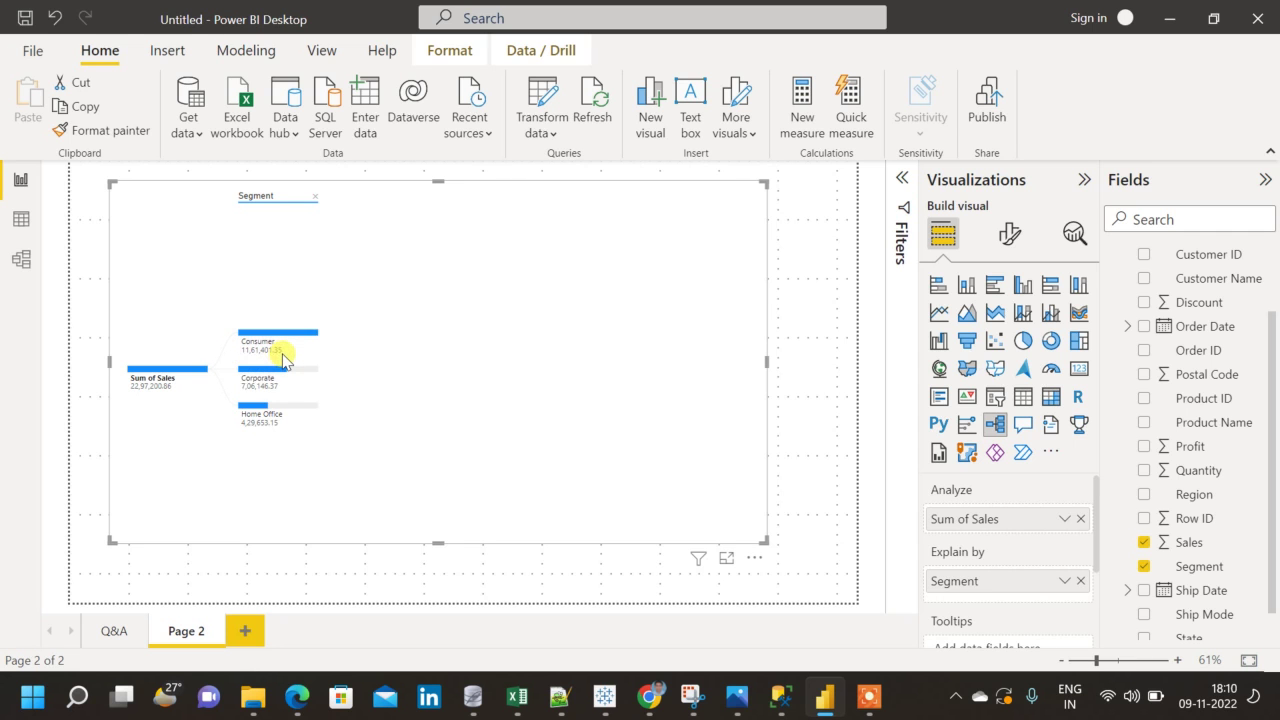
left_click(315, 199)
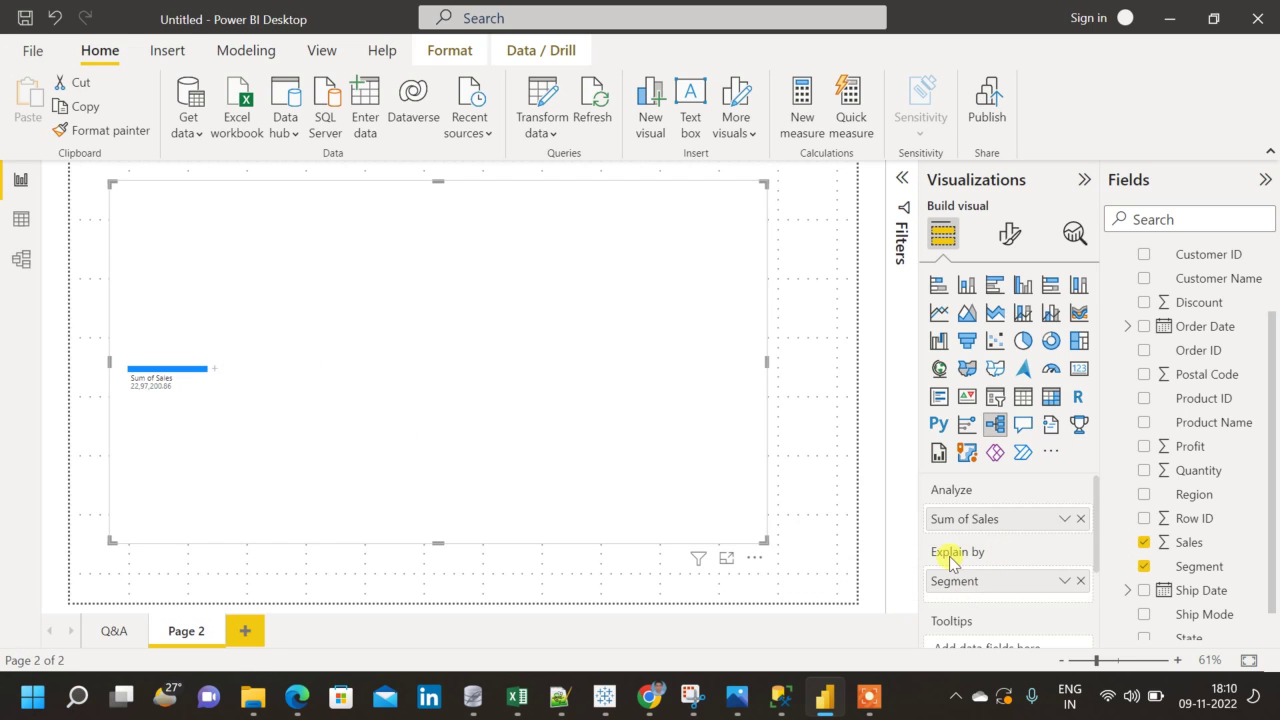
Step: Search the fields for 'CAT' and add Category and Sub-Category to the Explain by well
left_click(1163, 221)
type("CAT")
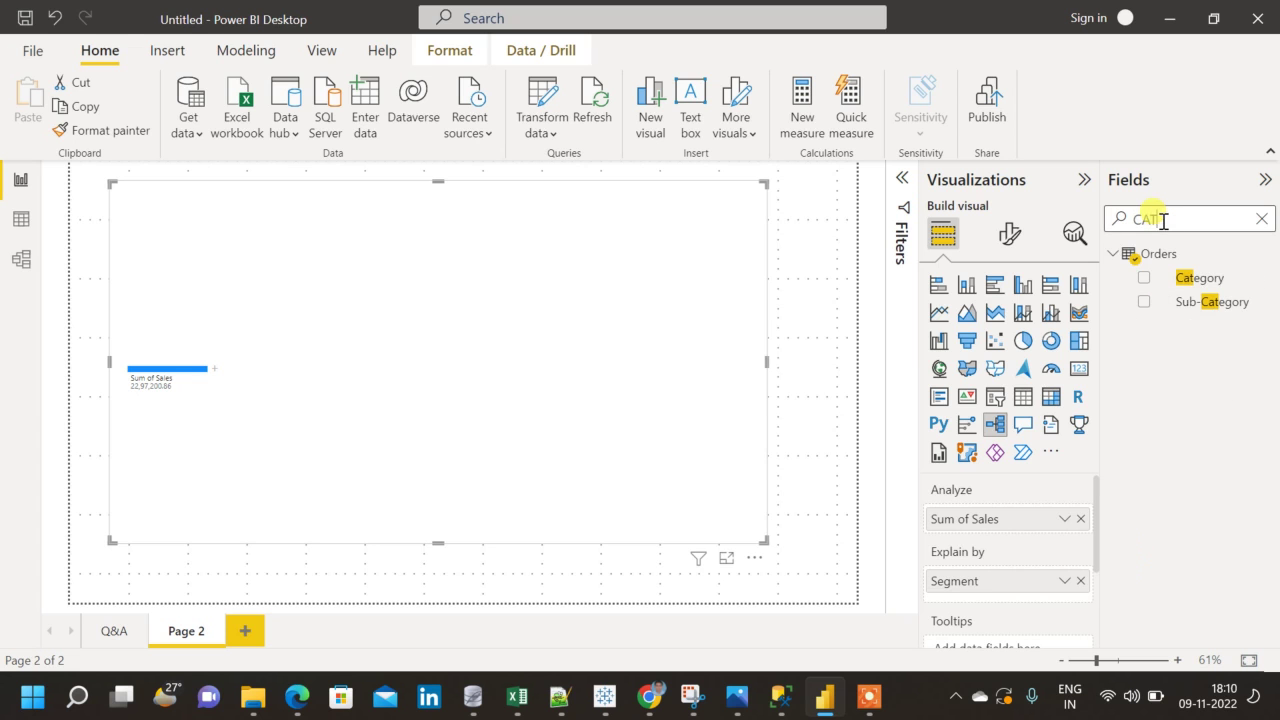
left_click_drag(1197, 280, 1016, 597)
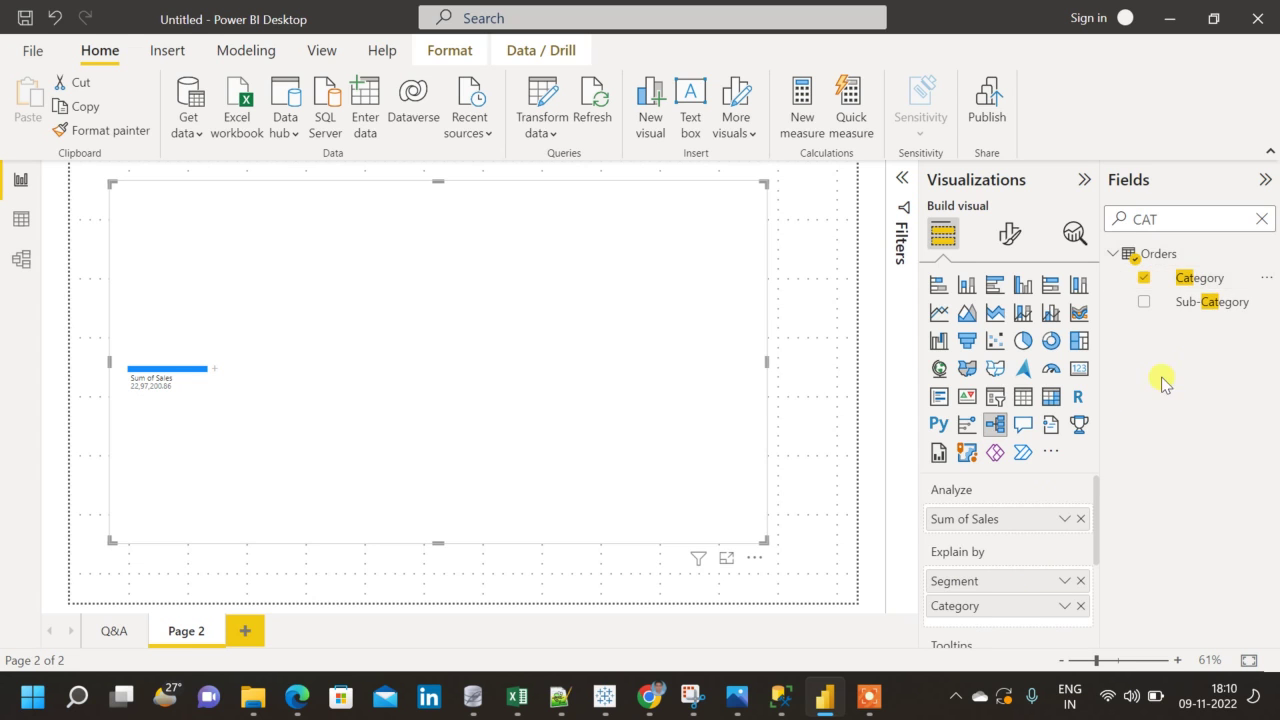
left_click_drag(1226, 305, 1038, 625)
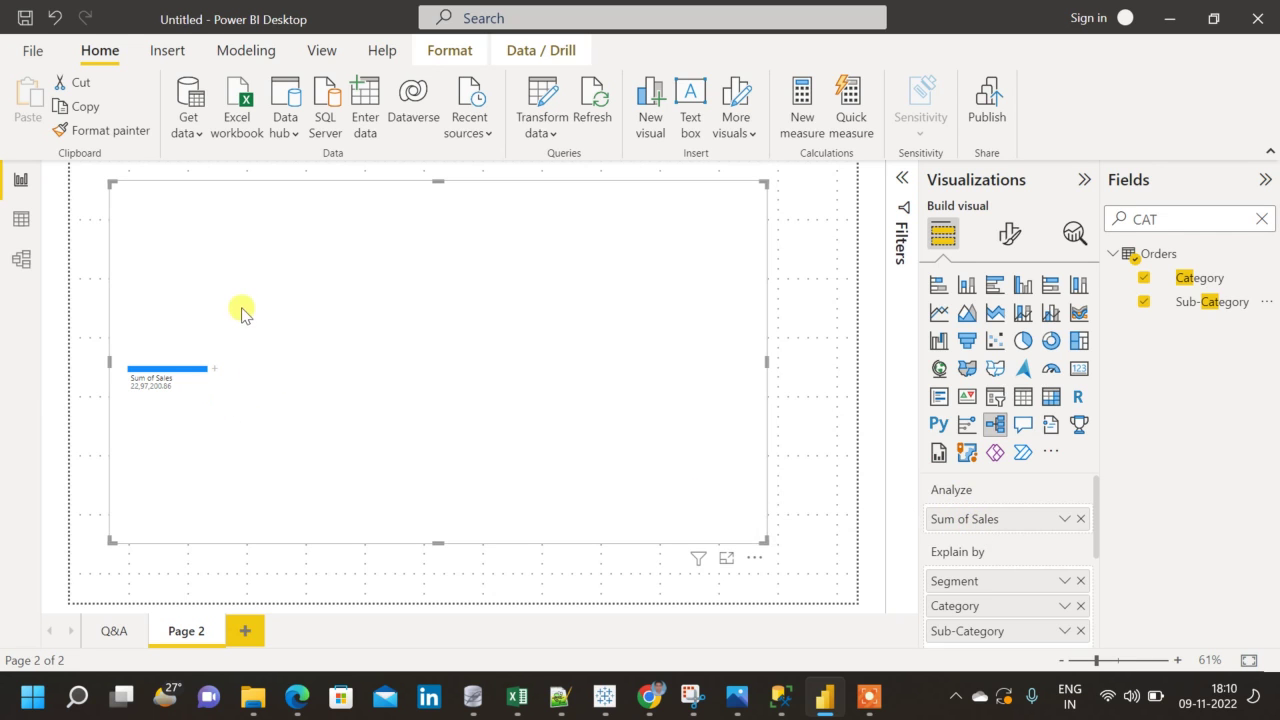
Step: Split Sum of Sales by Segment into Consumer 11,61,401.35, Corporate 7,06,146.37 and Home Office 4,29,653.15
left_click(216, 372)
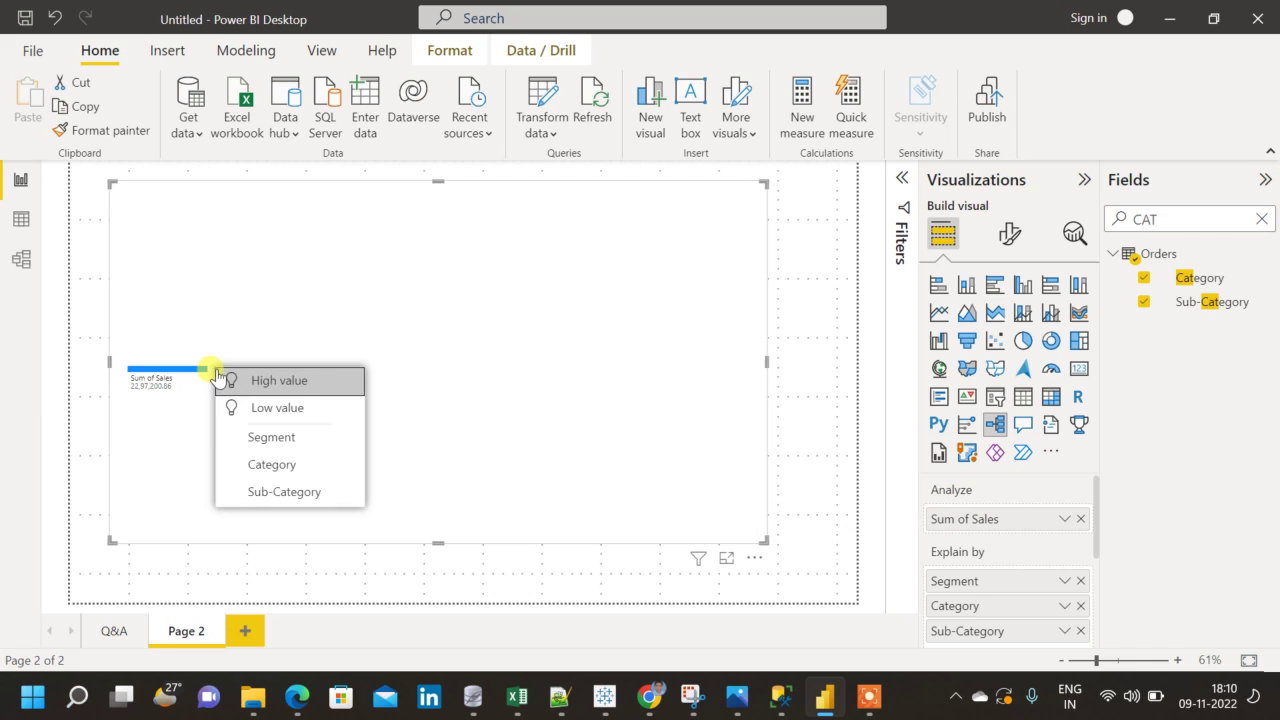
left_click(263, 444)
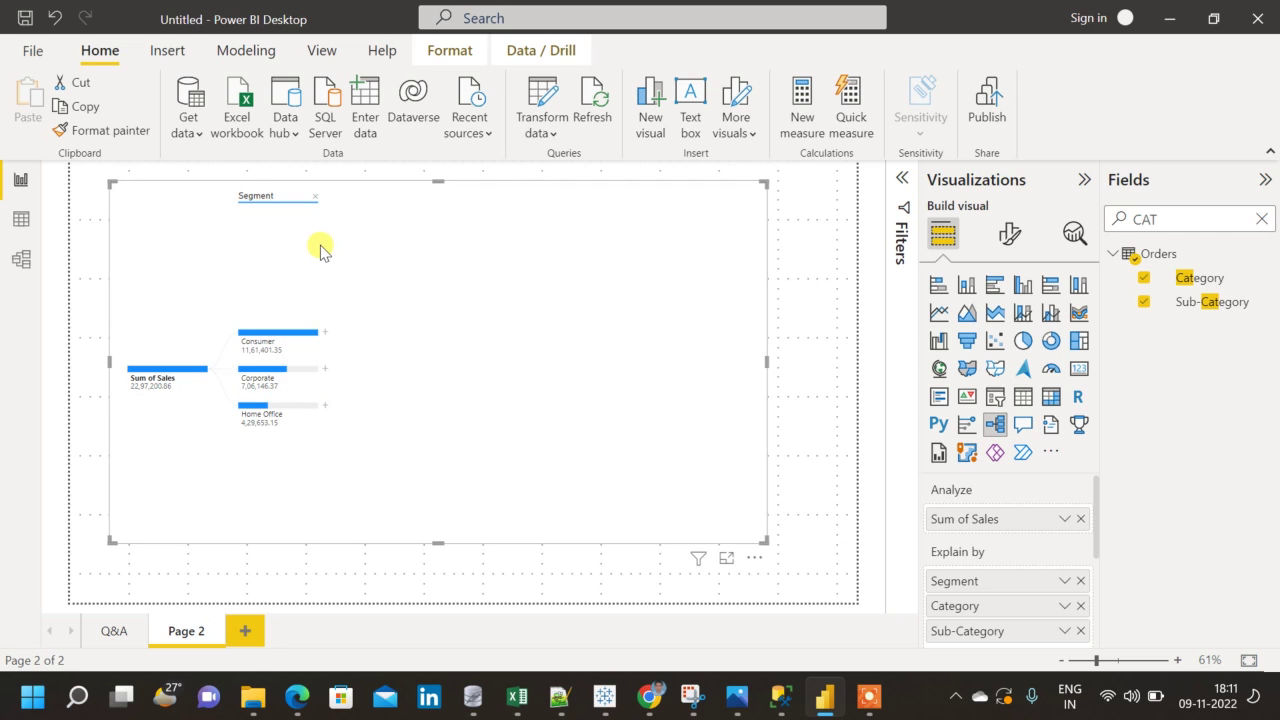
left_click(325, 336)
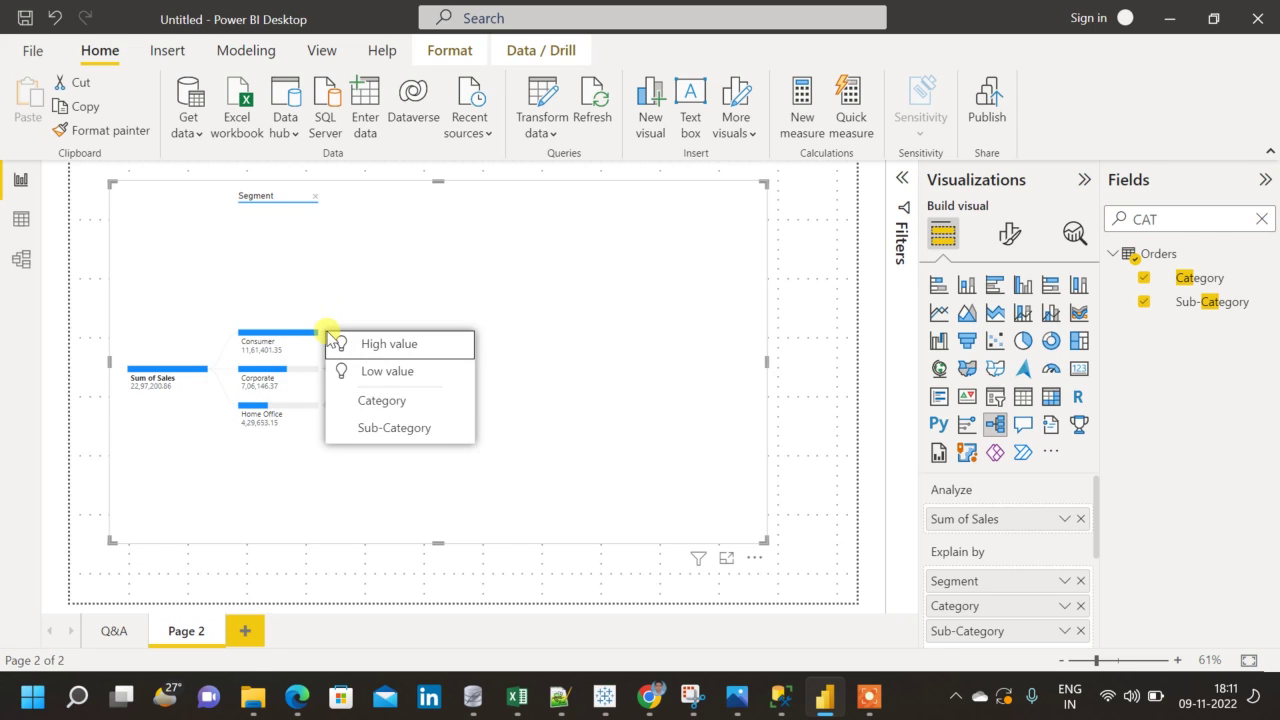
Step: Break Consumer down by Category, then Technology by Sub-Category, led by Phones at 1,69,932.76
left_click(379, 405)
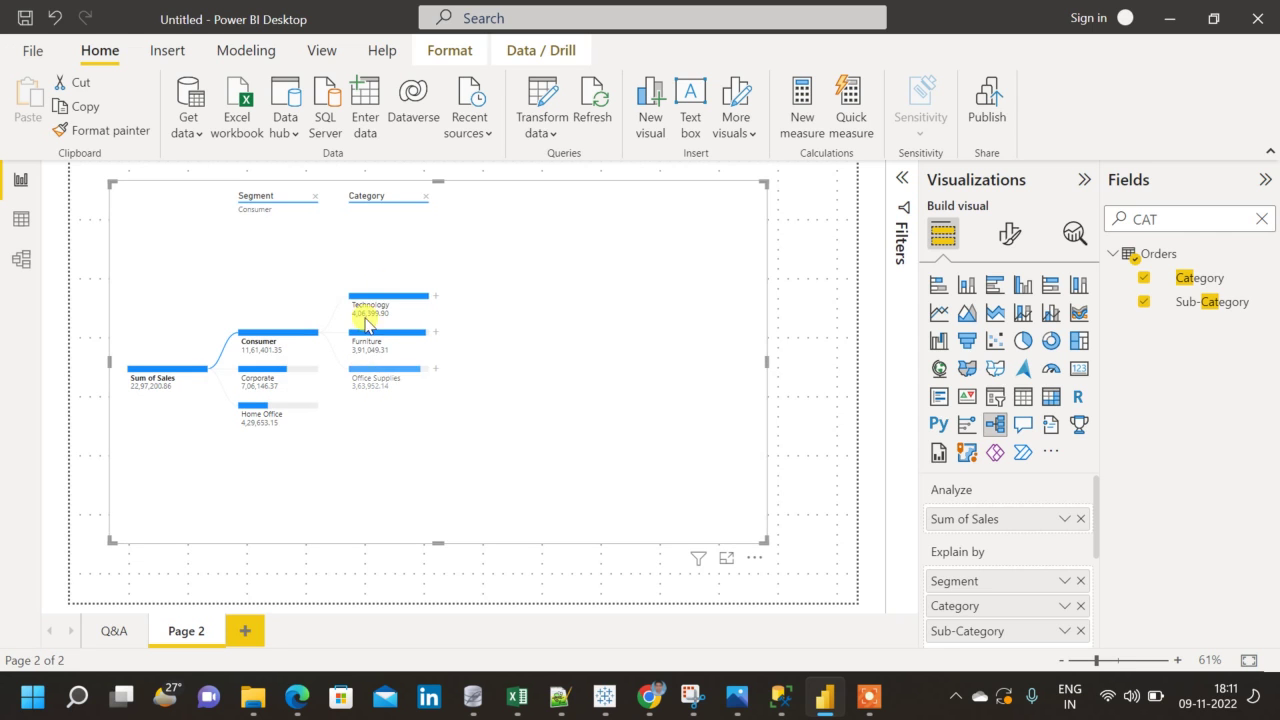
mouse_move(421, 303)
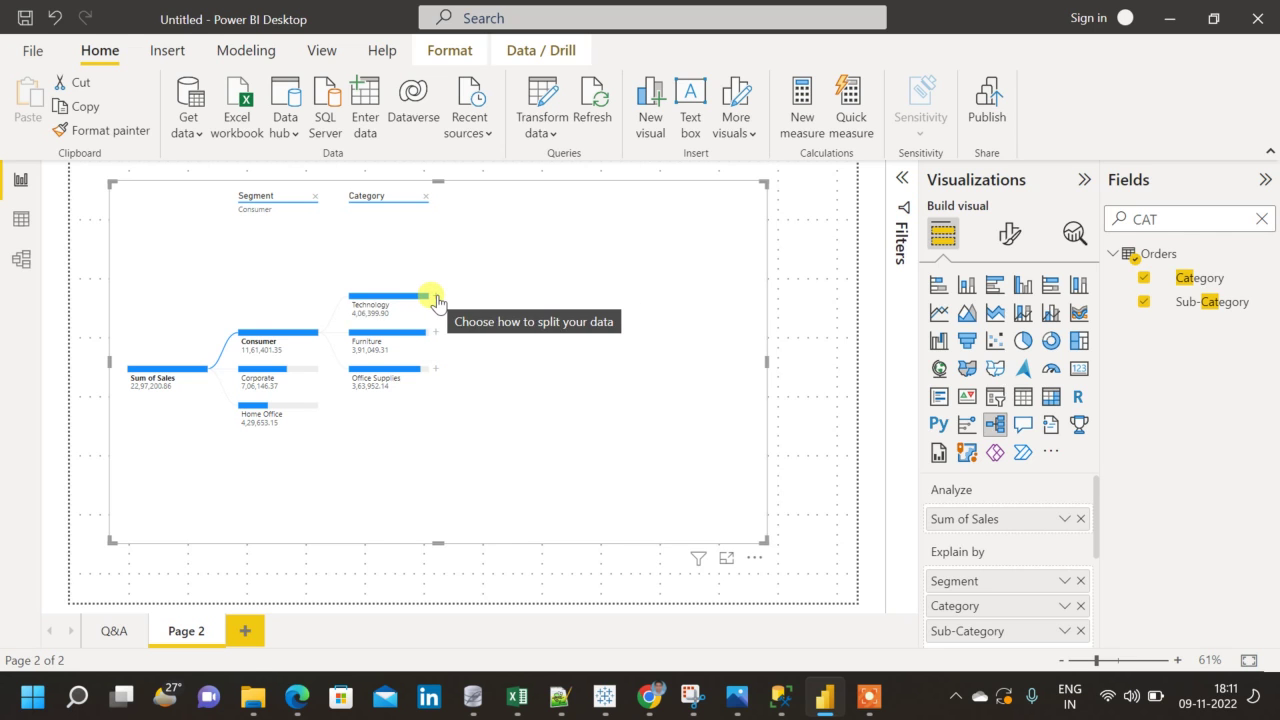
left_click(437, 300)
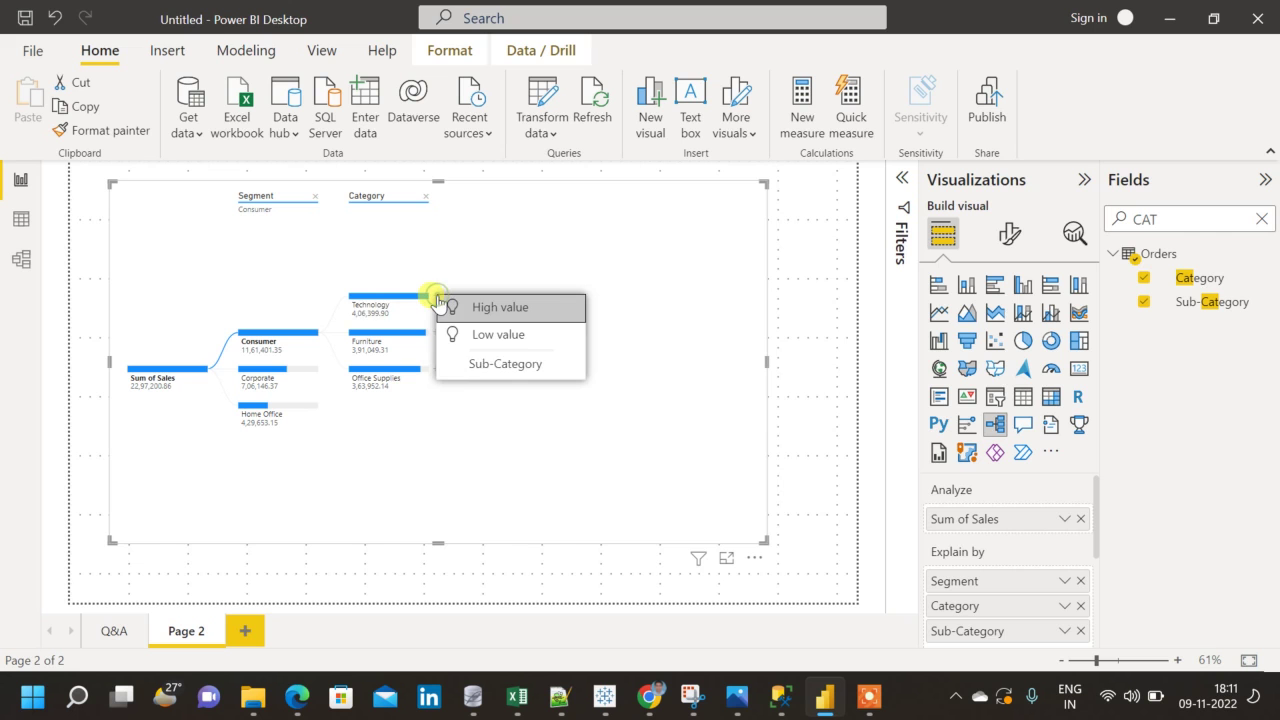
left_click(507, 367)
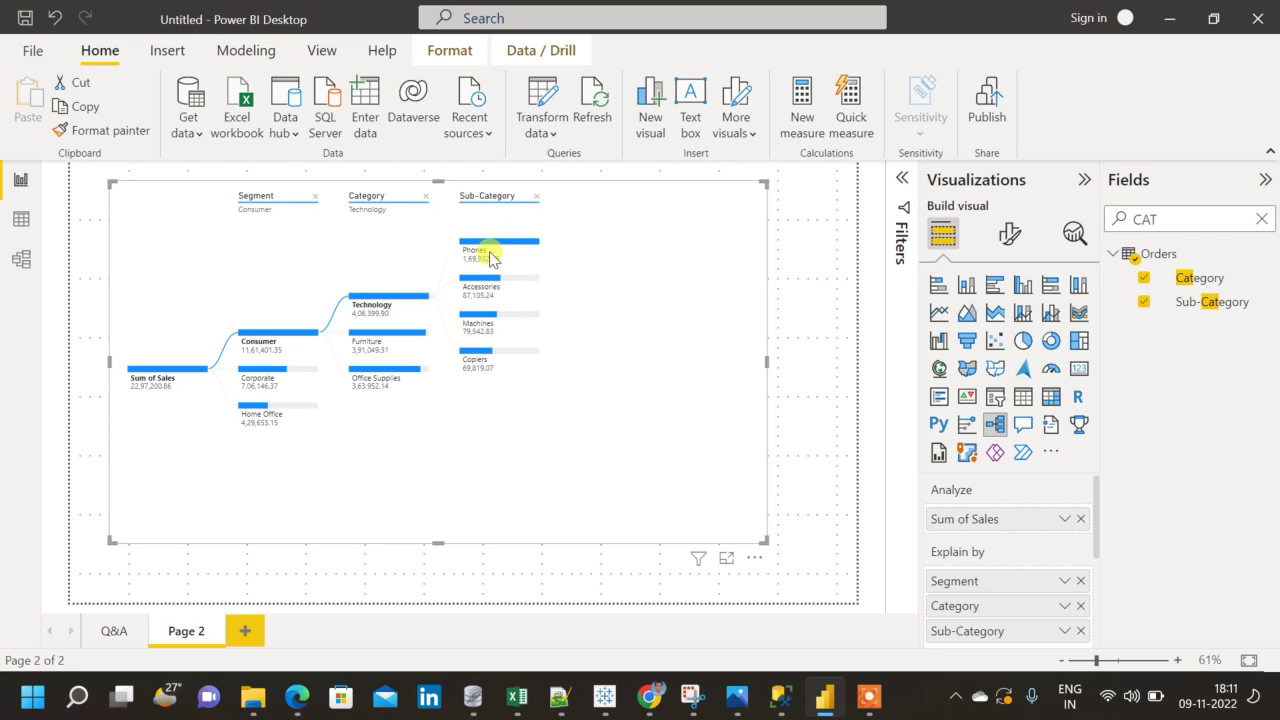
mouse_move(262, 380)
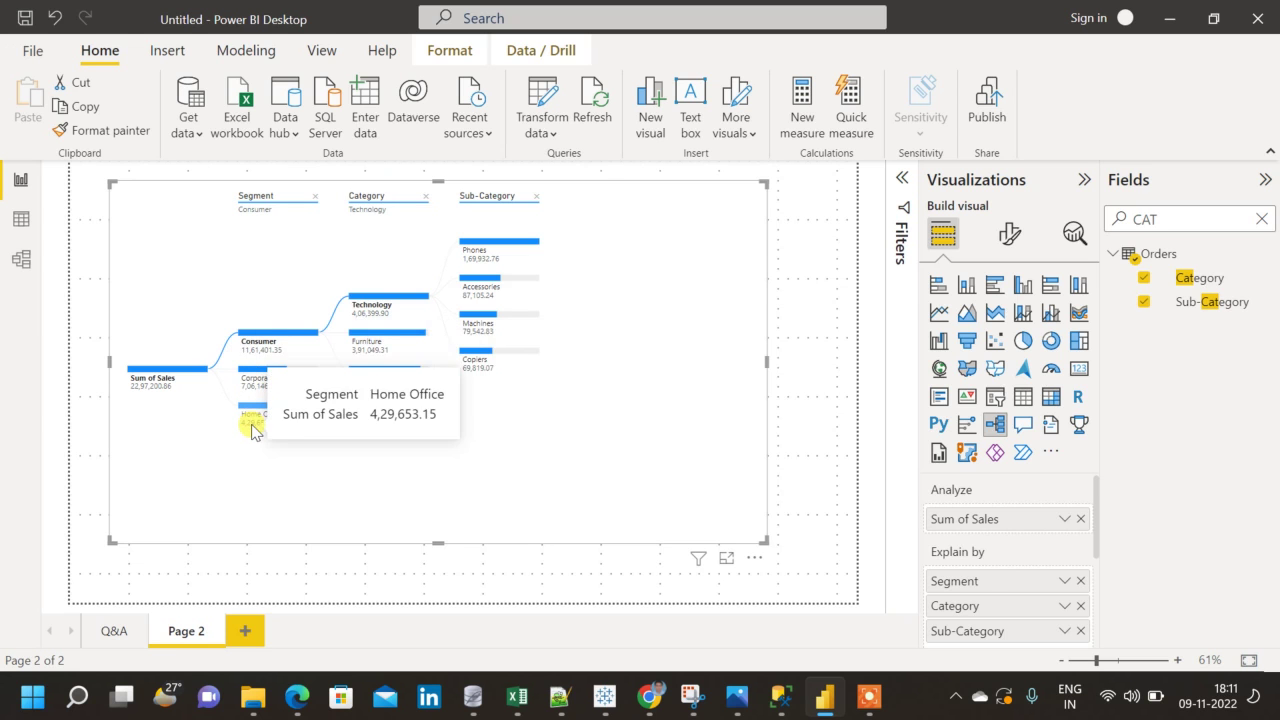
Step: Remove the Sub-Category level, briefly split Furniture by Sub-Category, then remove that level again
left_click(534, 198)
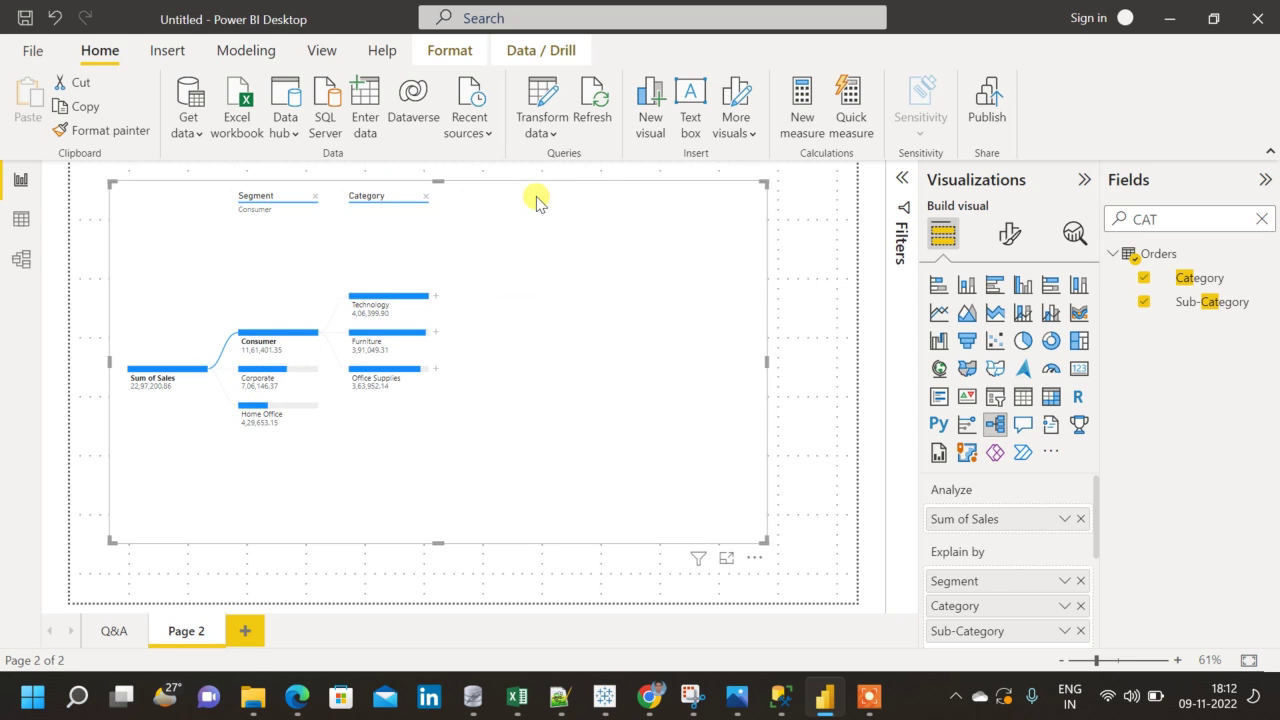
left_click(434, 334)
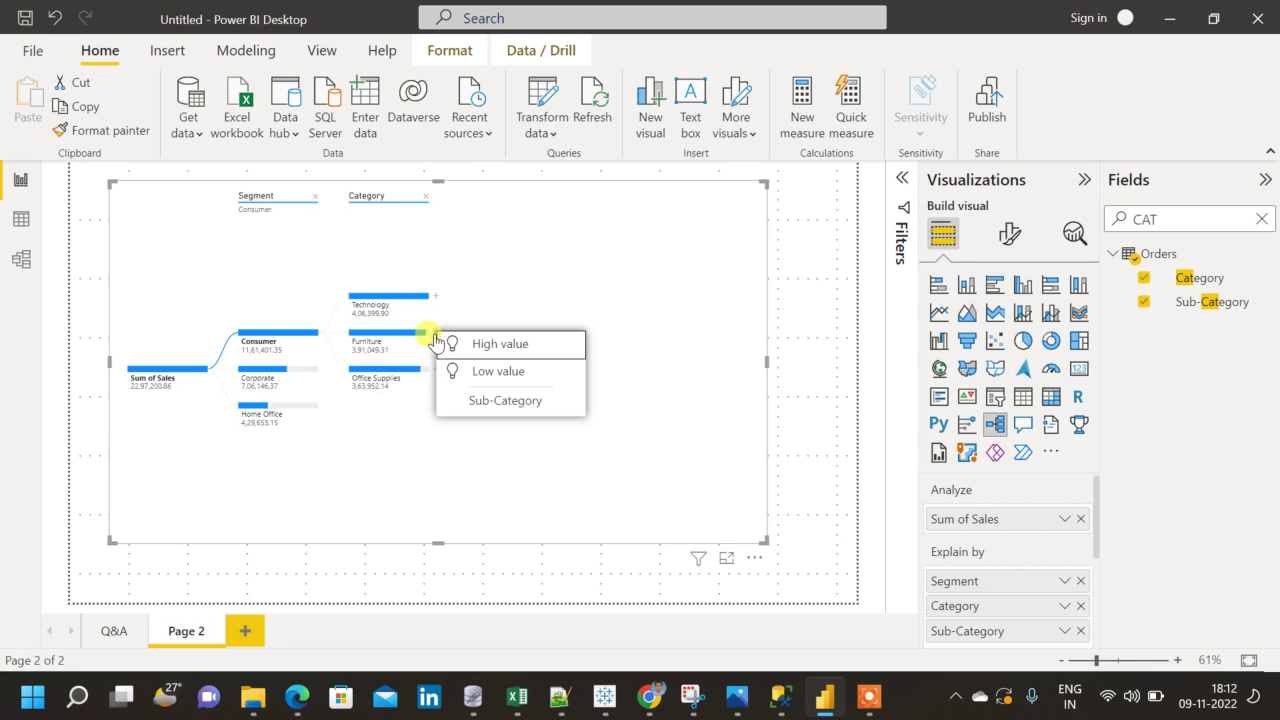
left_click(506, 401)
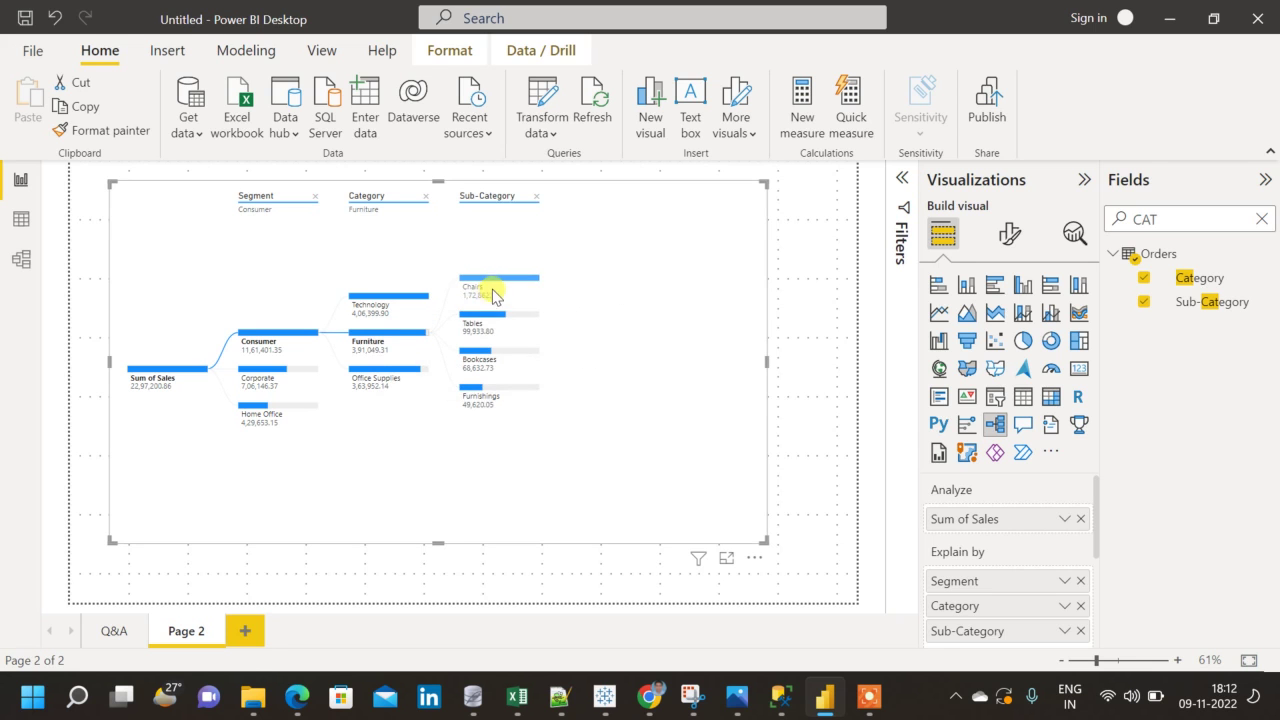
mouse_move(492, 287)
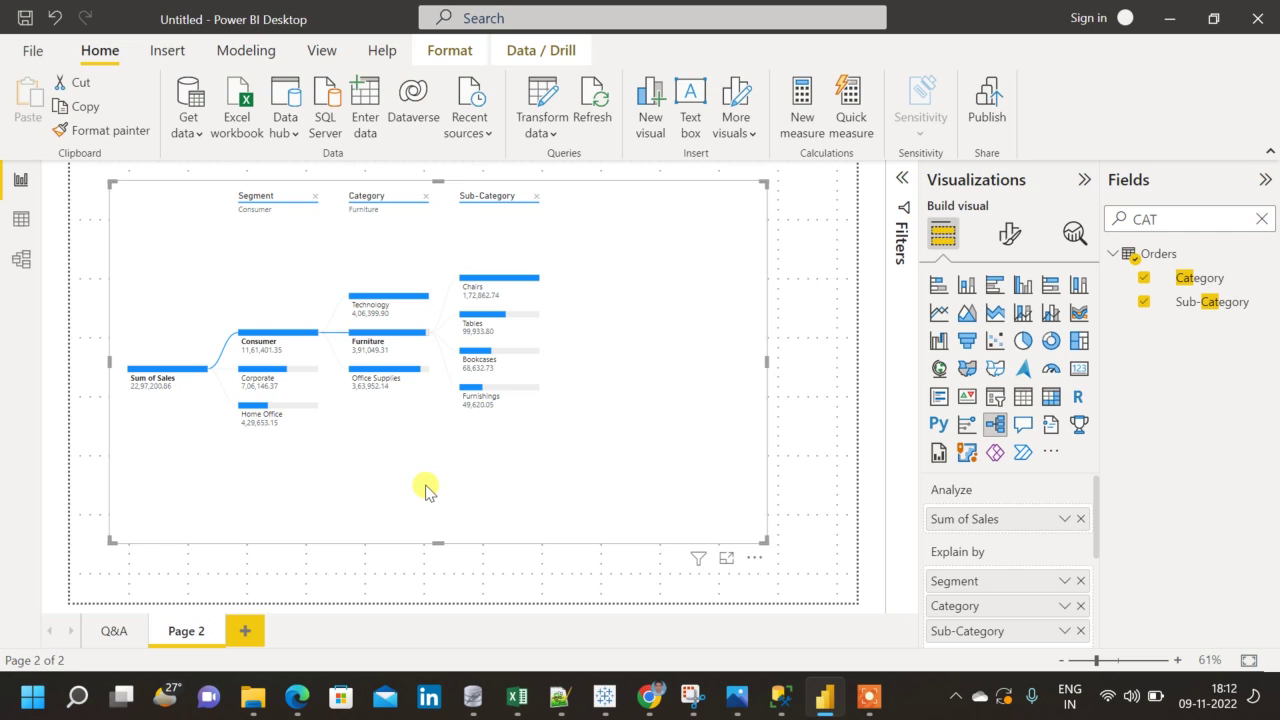
left_click(535, 197)
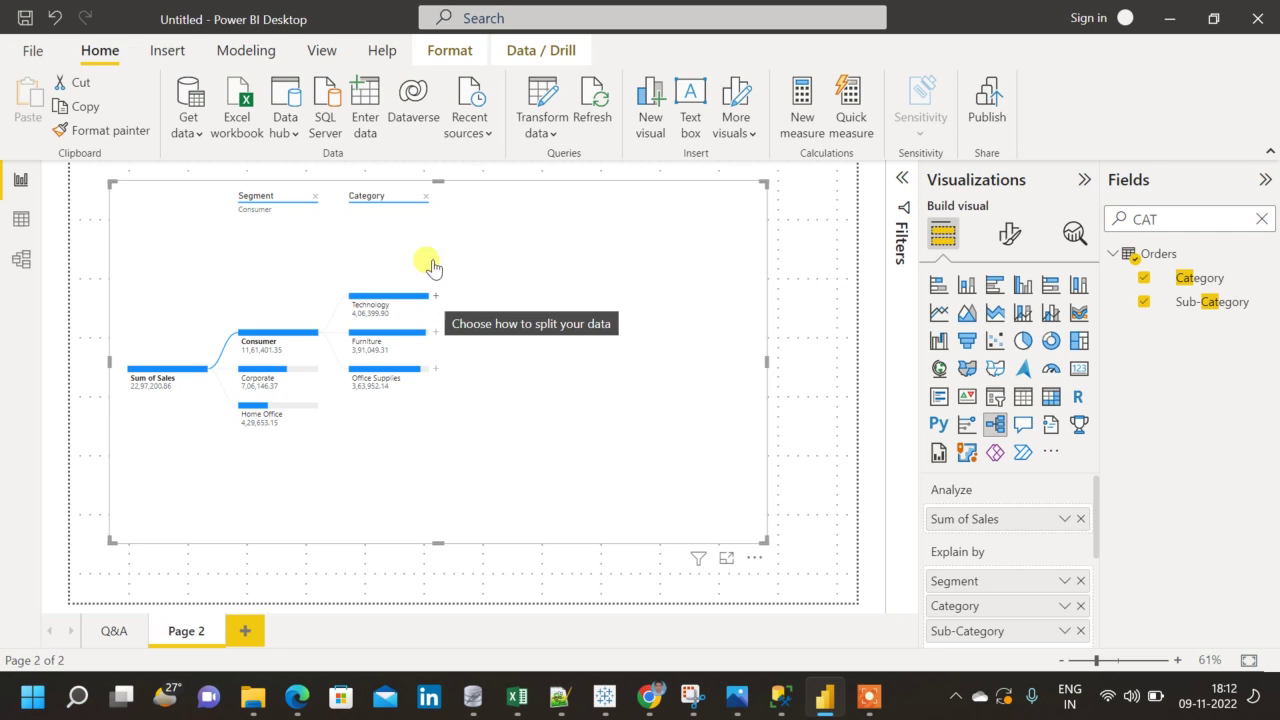
Step: Remove the Category level so the tree ends at the Consumer, Corporate and Home Office split
left_click(426, 200)
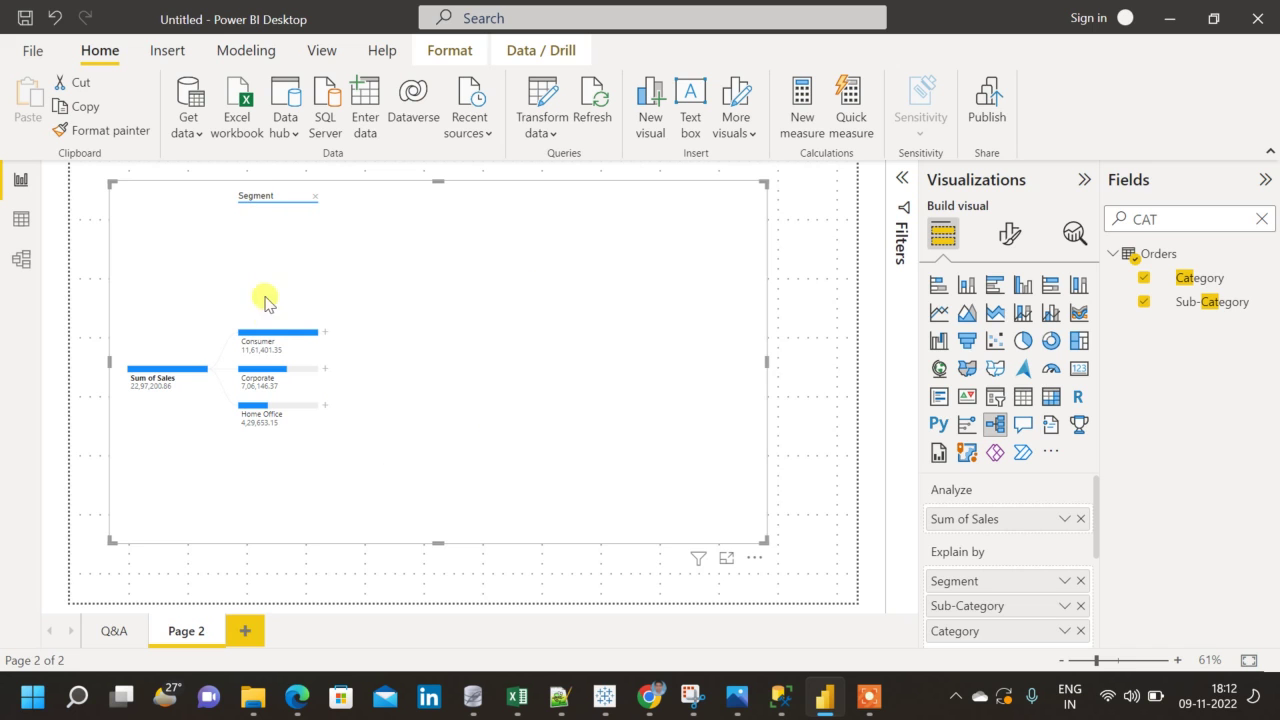
mouse_move(272, 336)
left_click(325, 336)
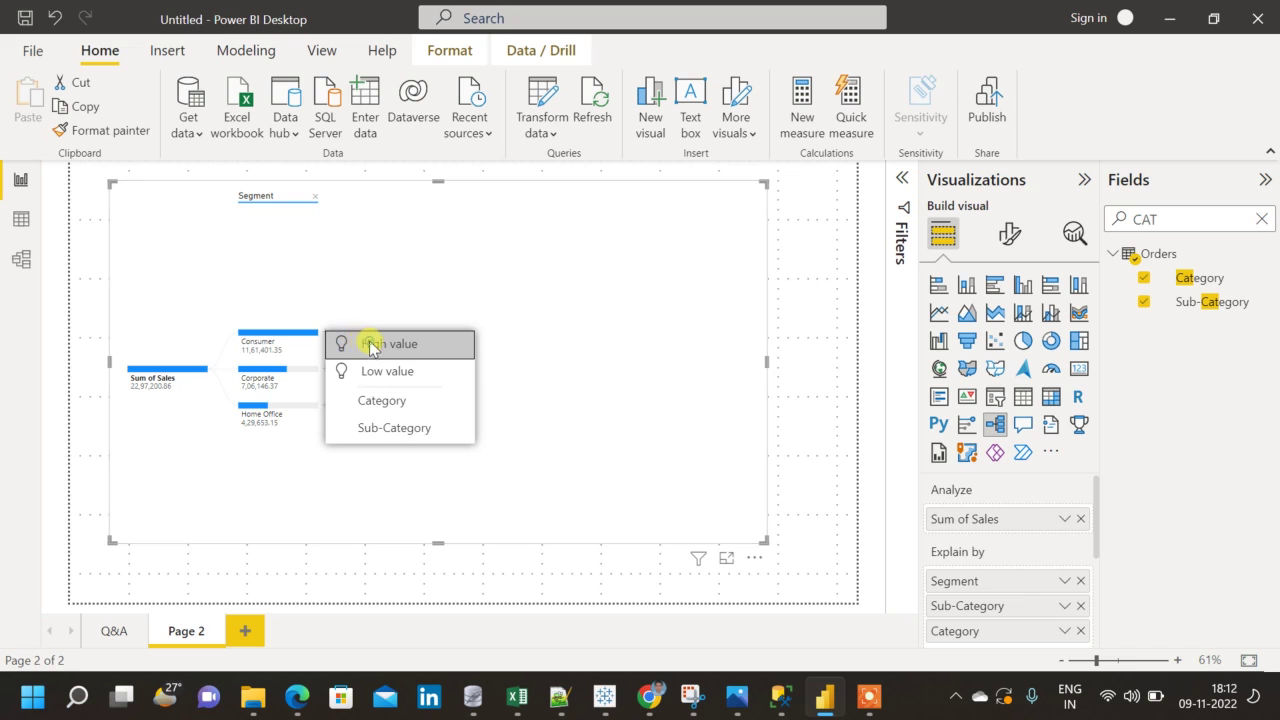
left_click(371, 345)
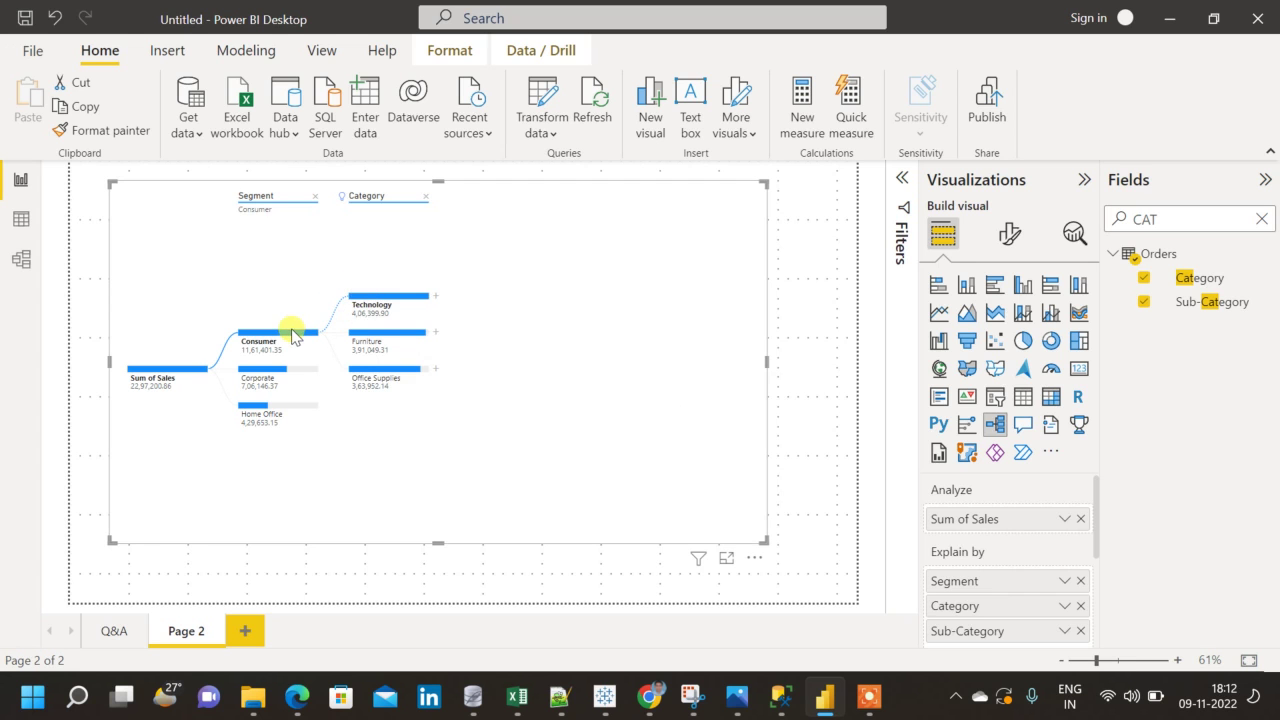
mouse_move(370, 300)
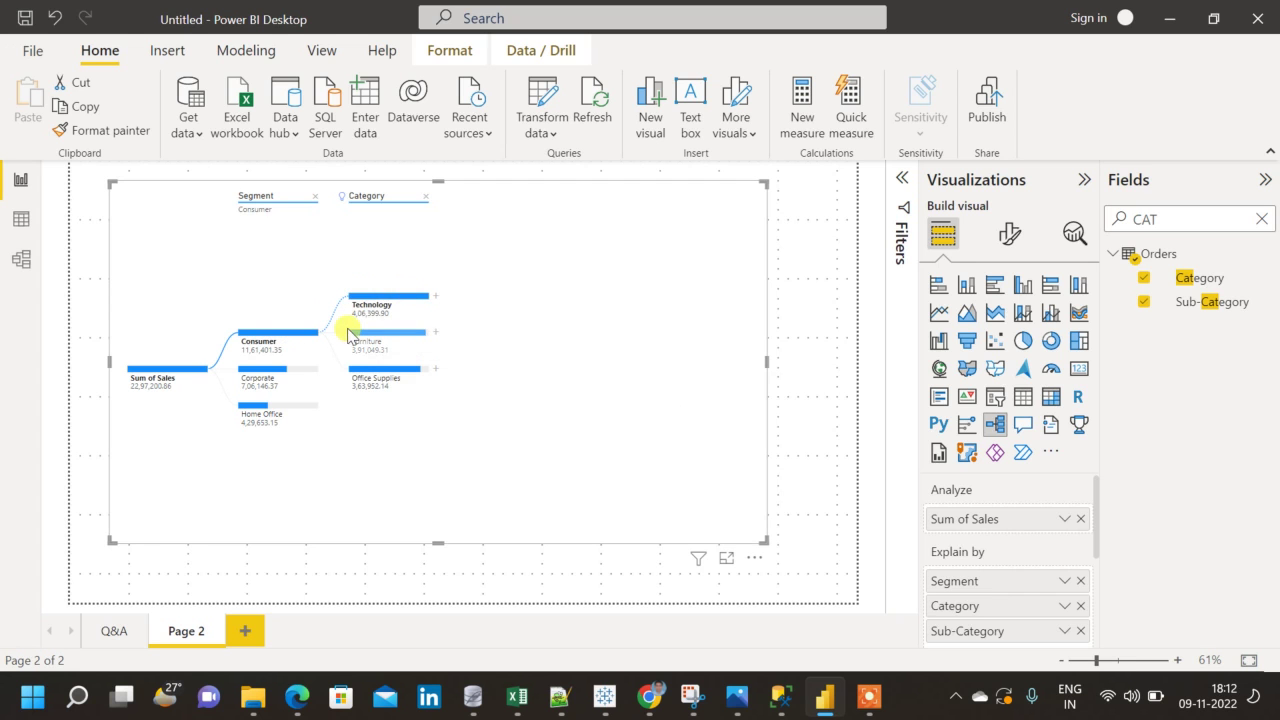
left_click(427, 198)
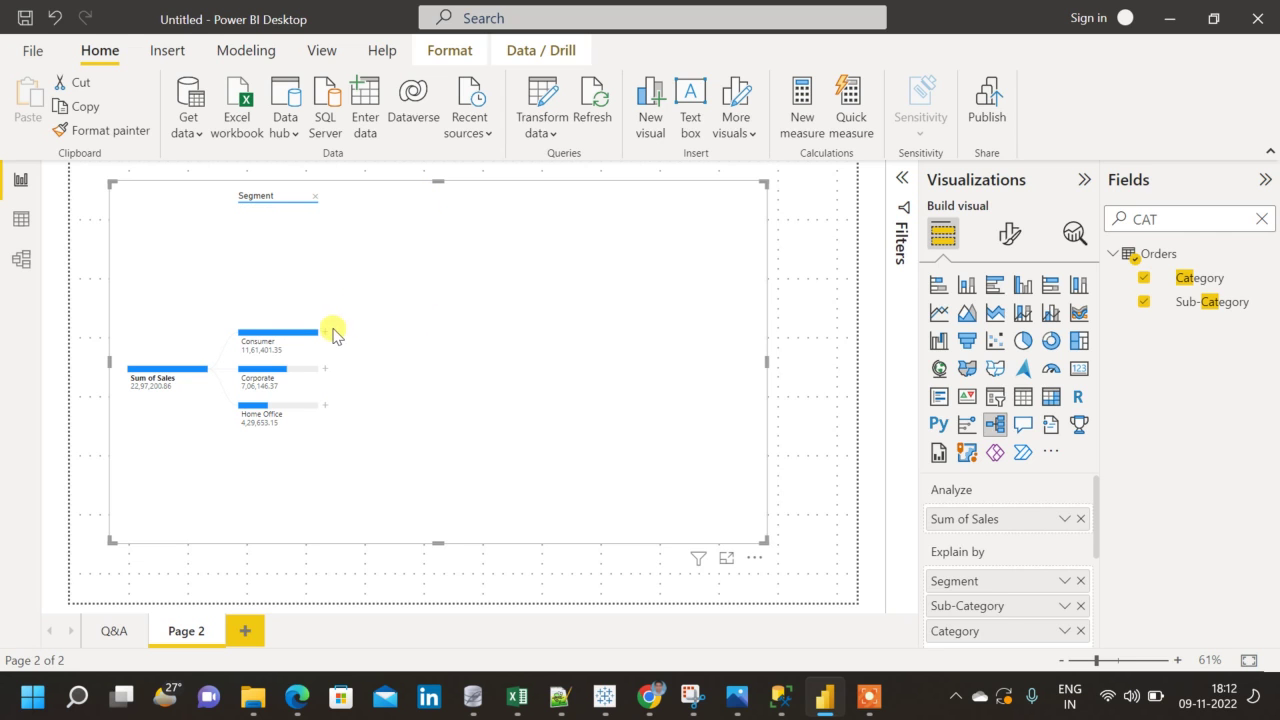
left_click(325, 334)
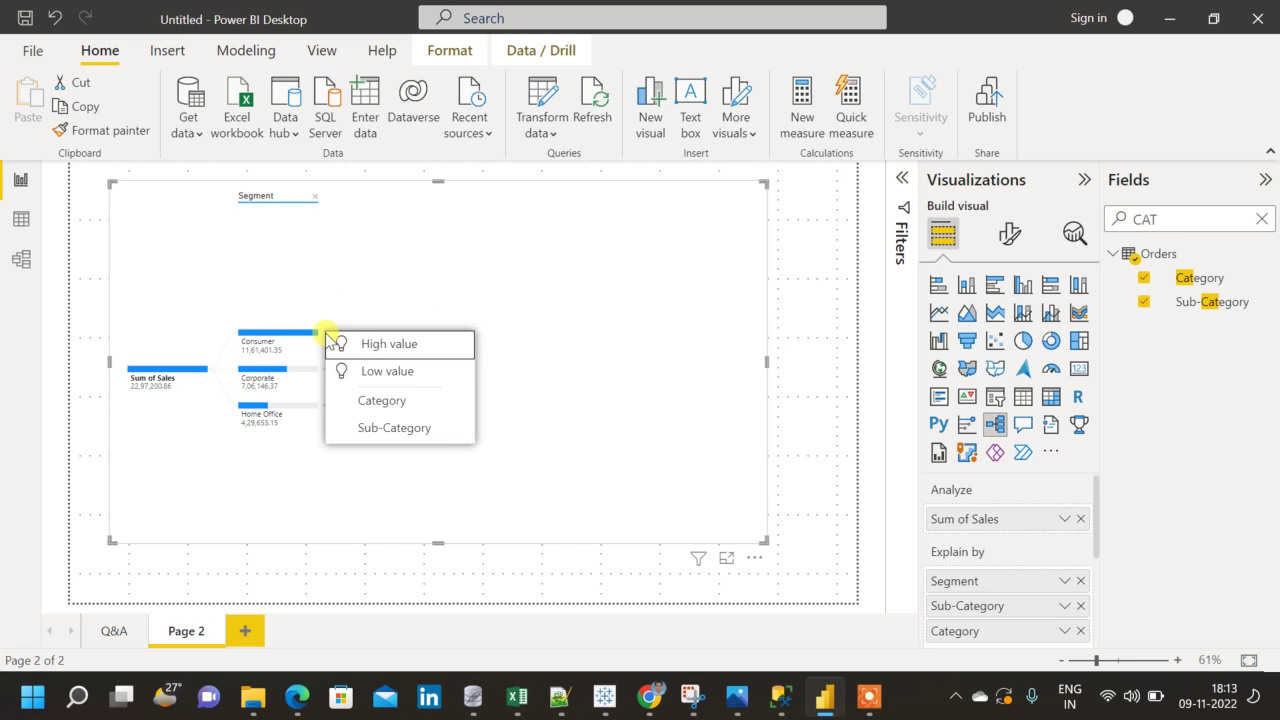
Step: Apply an AI Low value split to Consumer, select the lowest Fasteners node, then split Appliances by Category
left_click(371, 381)
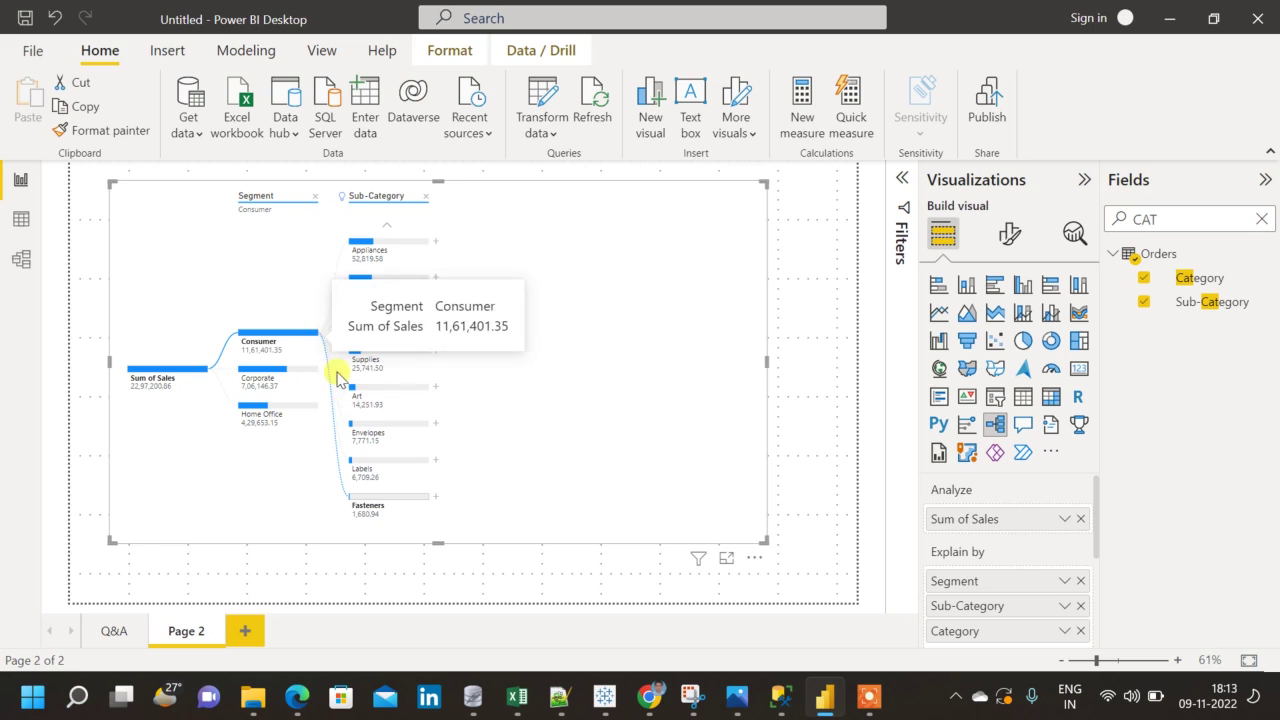
mouse_move(364, 511)
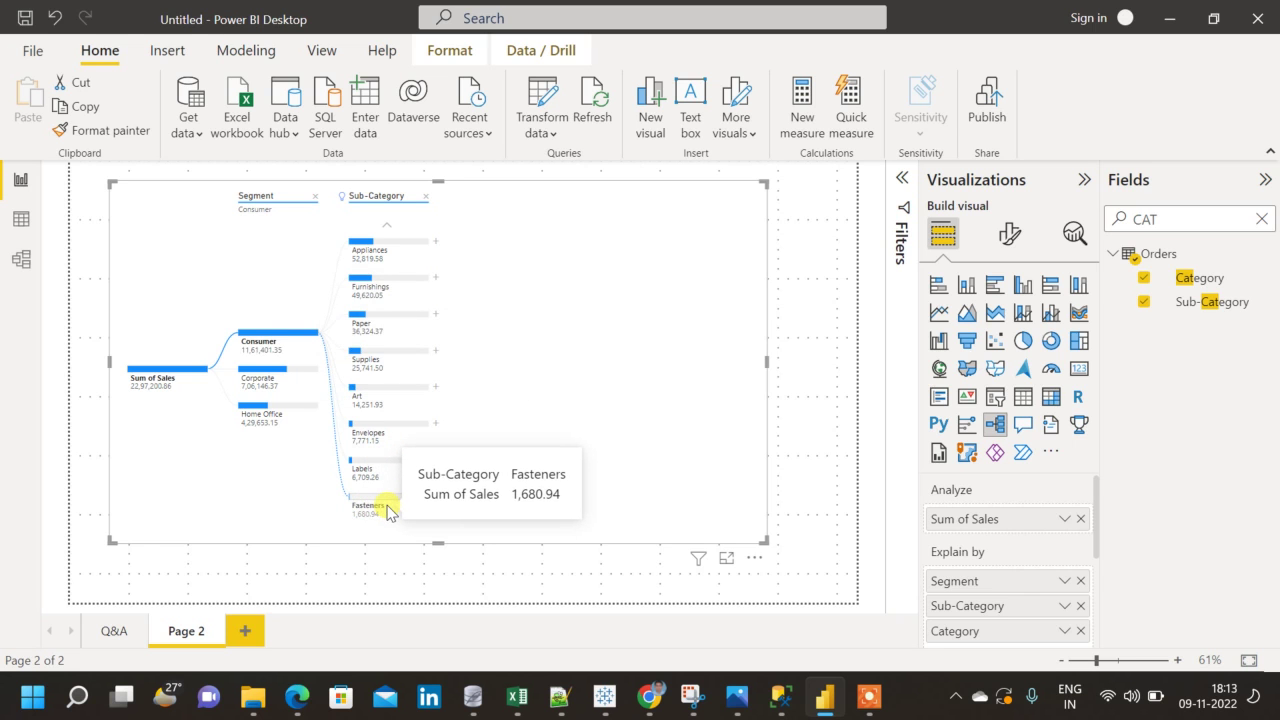
left_click(380, 518)
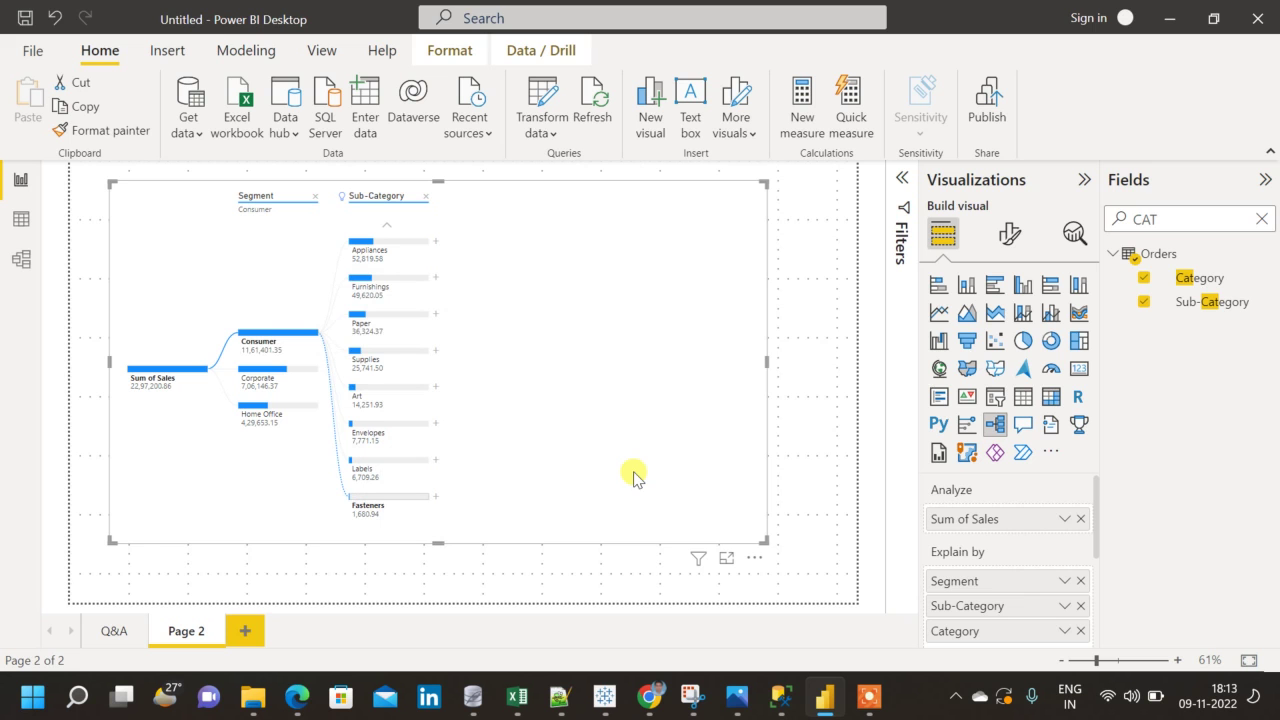
left_click(435, 243)
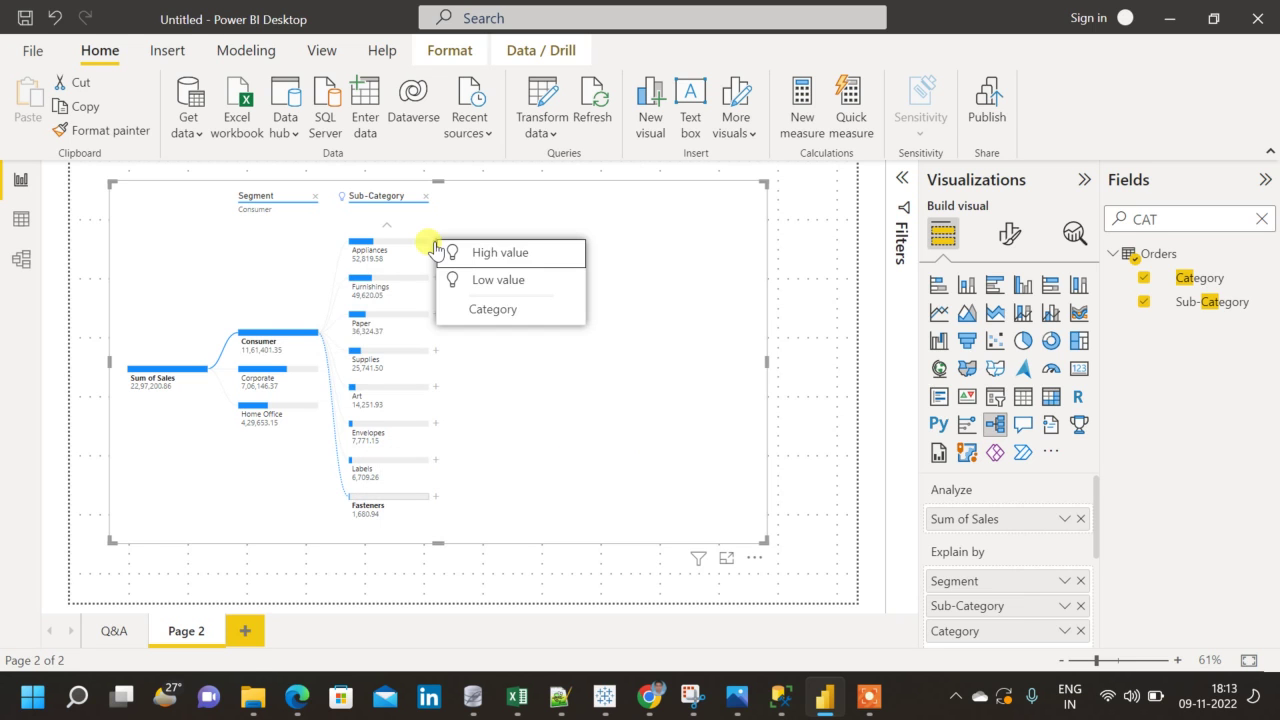
left_click(481, 310)
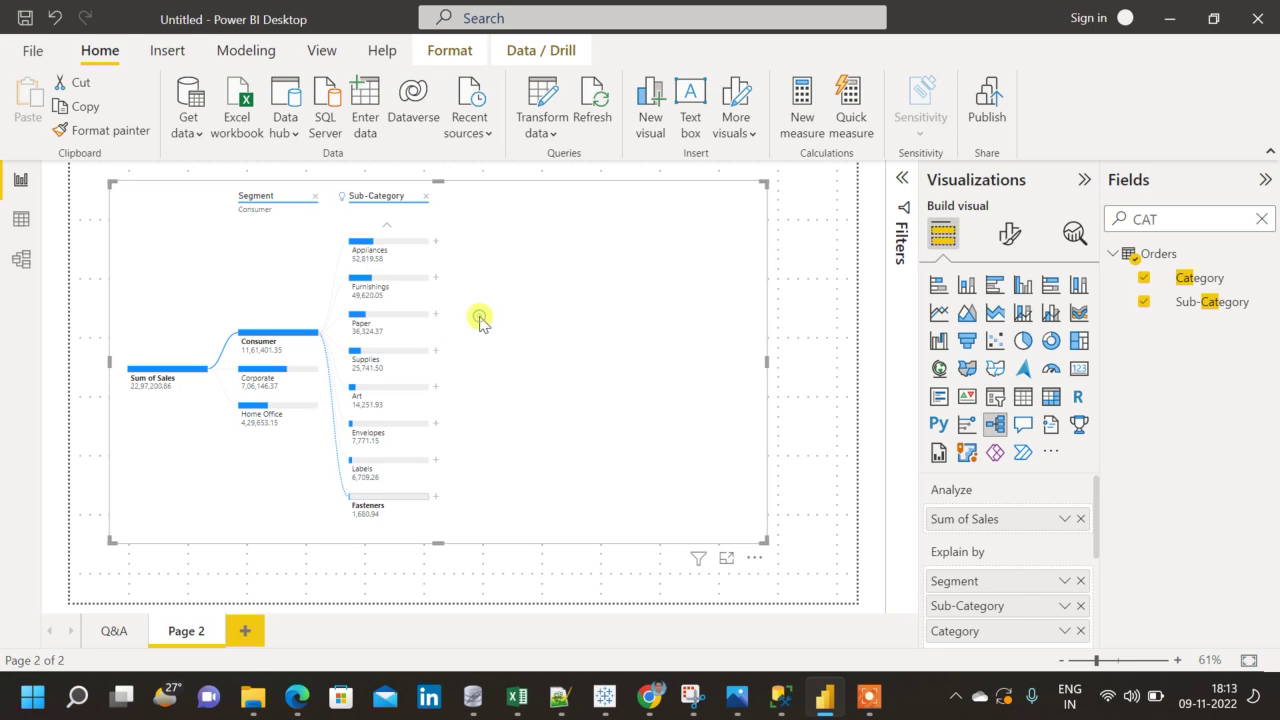